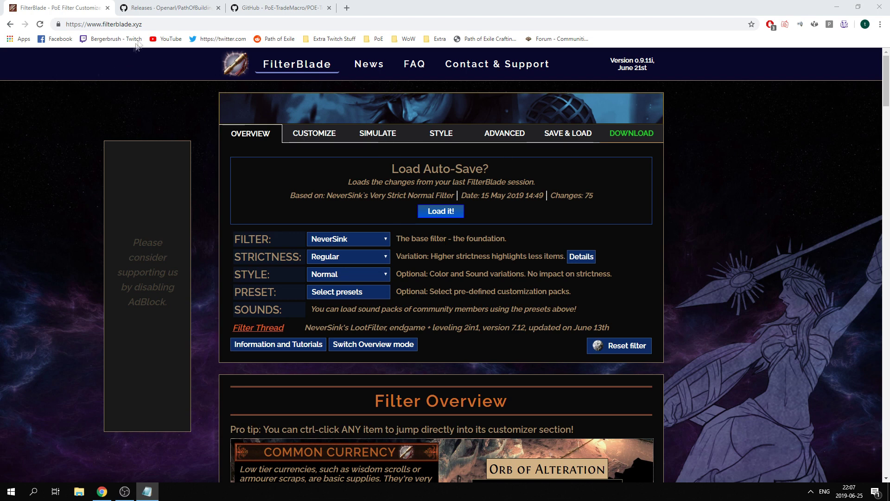
pyautogui.click(155, 24)
pyautogui.click(180, 26)
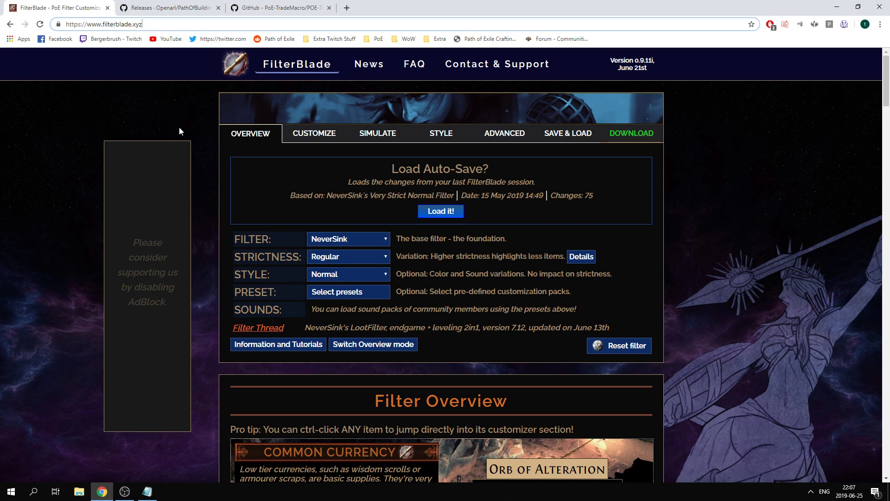
pyautogui.scroll(-1, 180, 205)
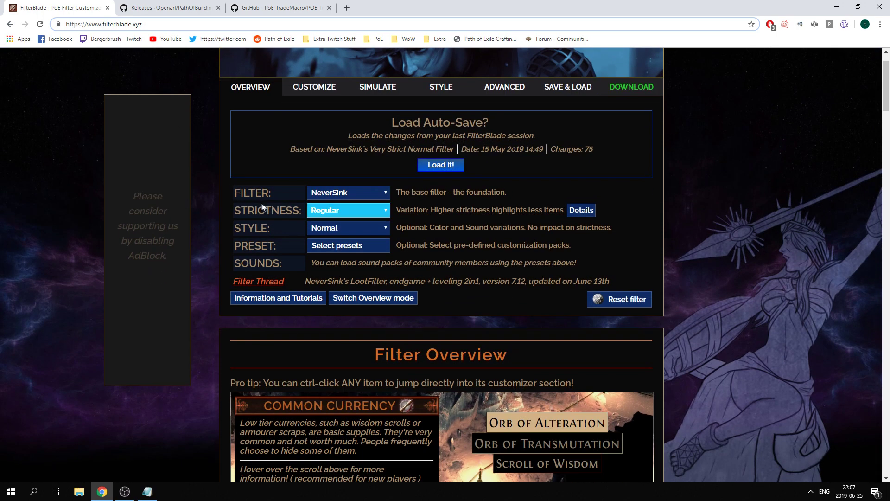
pyautogui.click(344, 216)
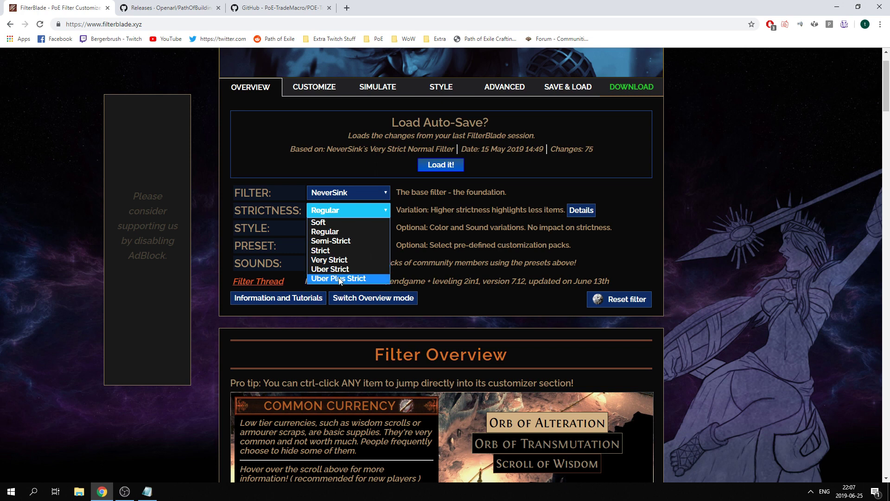
pyautogui.click(442, 239)
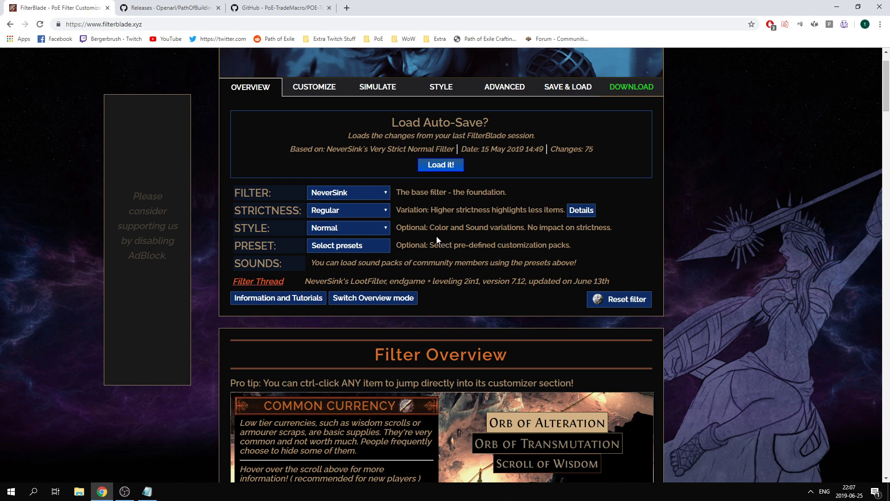
pyautogui.click(349, 246)
pyautogui.click(358, 141)
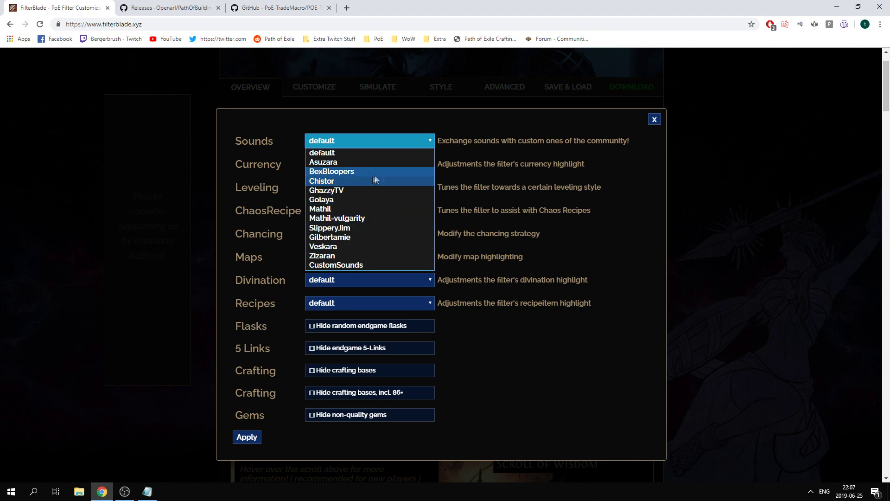
pyautogui.click(484, 184)
pyautogui.click(654, 121)
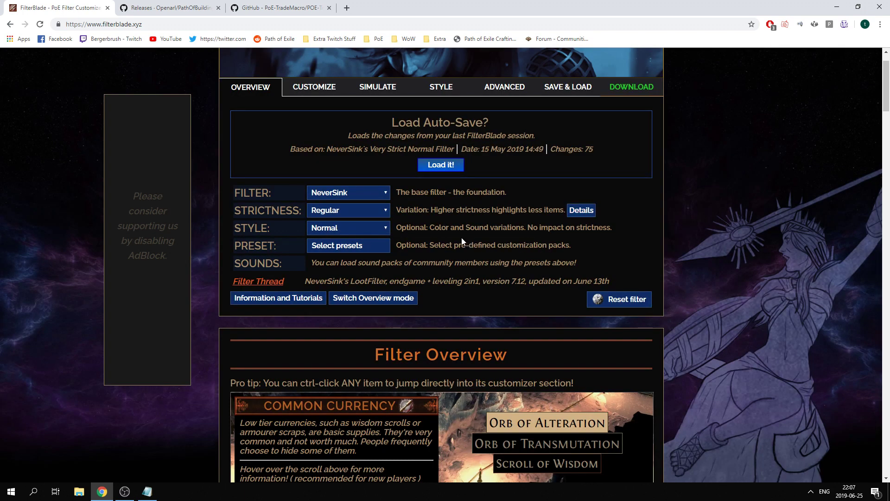
pyautogui.click(351, 216)
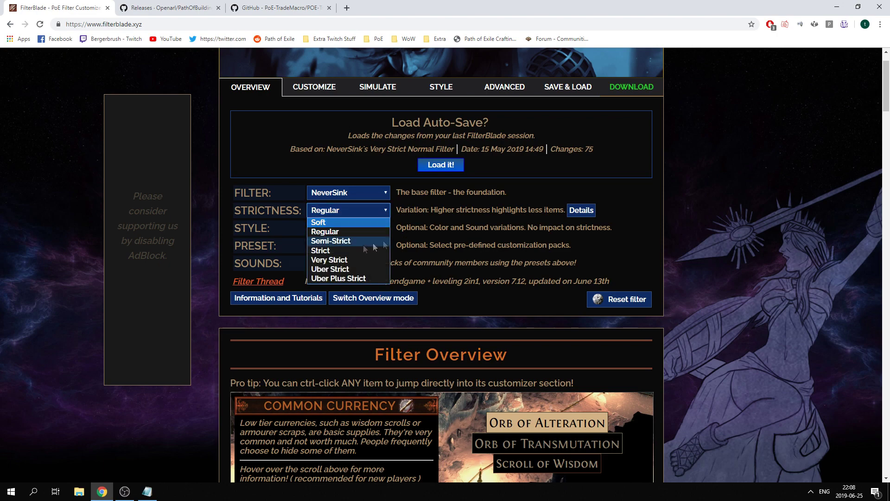
pyautogui.click(527, 278)
# Step: Set the NeverSink filter's strictness to Very Strict
pyautogui.scroll(-4, 526, 278)
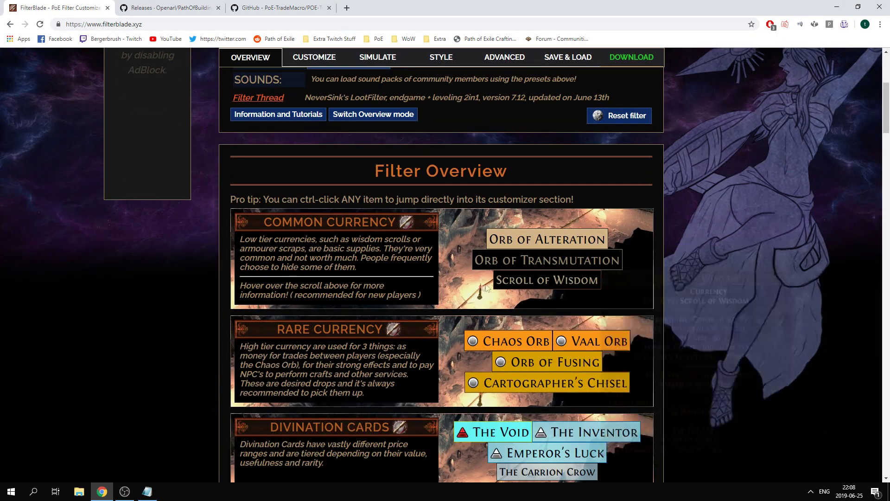
pyautogui.scroll(-3, 462, 280)
pyautogui.scroll(-8, 458, 280)
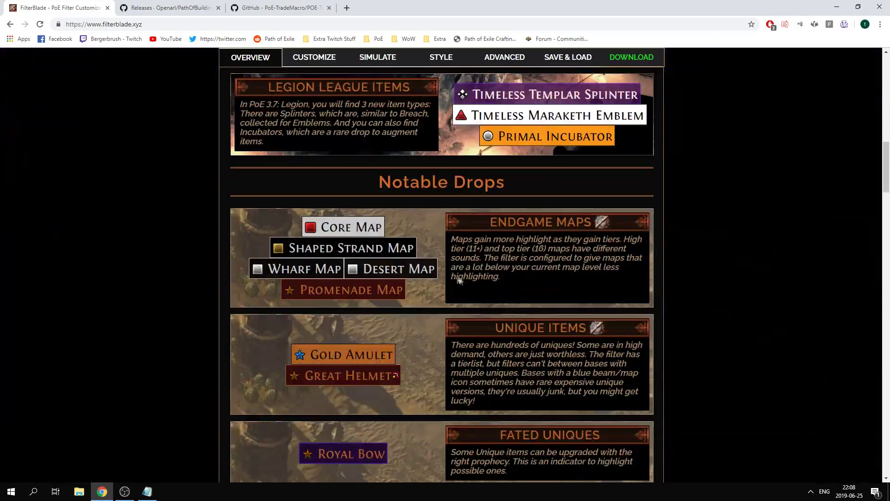
pyautogui.scroll(15, 468, 283)
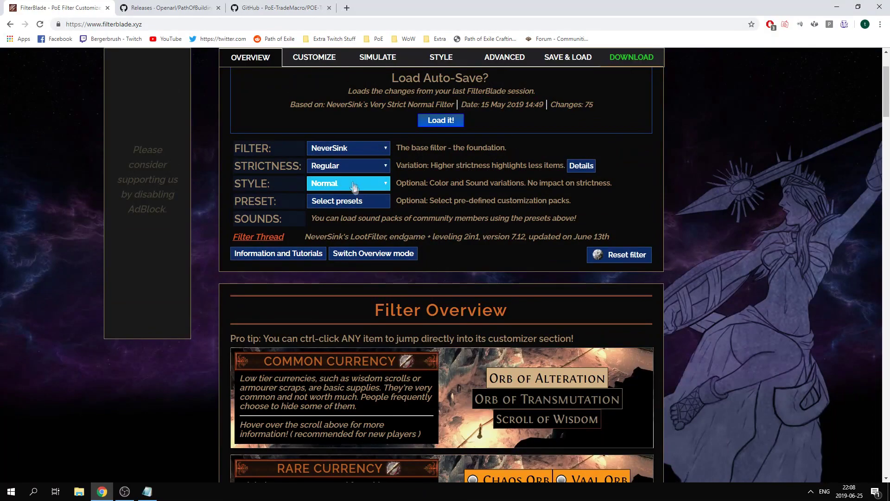
pyautogui.click(347, 166)
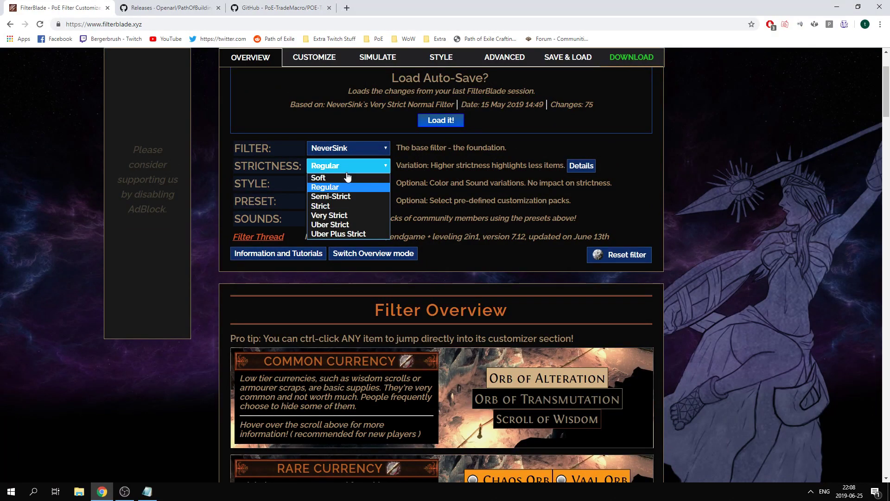
pyautogui.click(348, 215)
# Step: Scroll through the Filter Overview to inspect how items are highlighted, ending back at the top
pyautogui.scroll(-5, 484, 253)
pyautogui.scroll(-3, 482, 254)
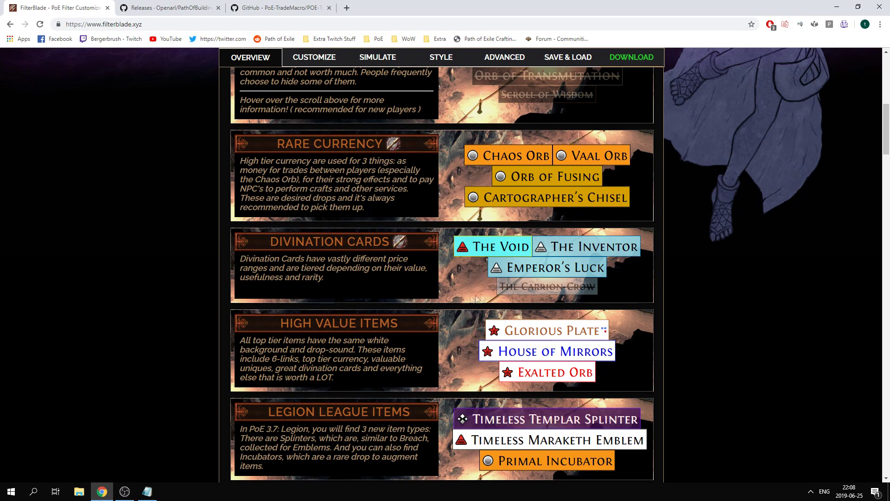
pyautogui.moveTo(505, 288)
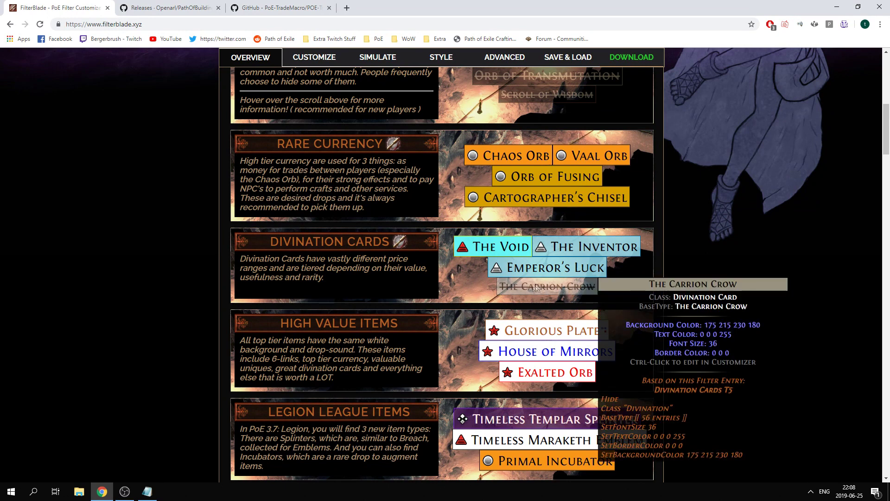
pyautogui.scroll(-7, 466, 283)
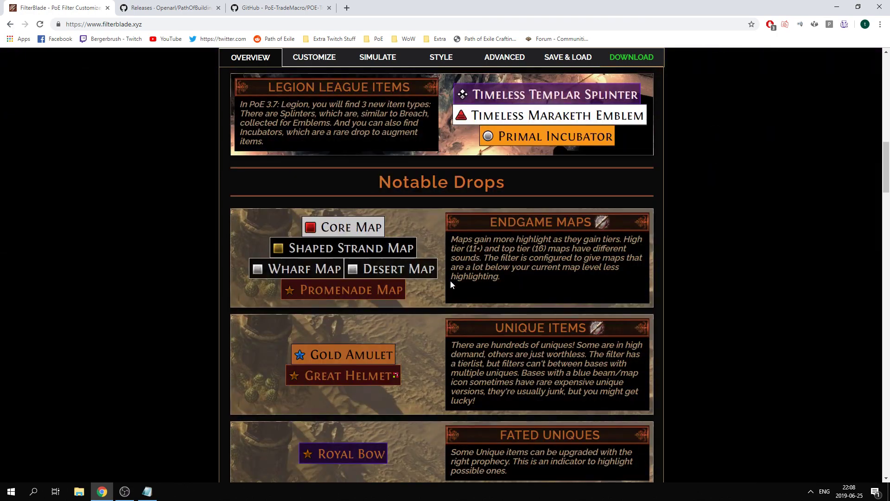
pyautogui.scroll(-10, 452, 282)
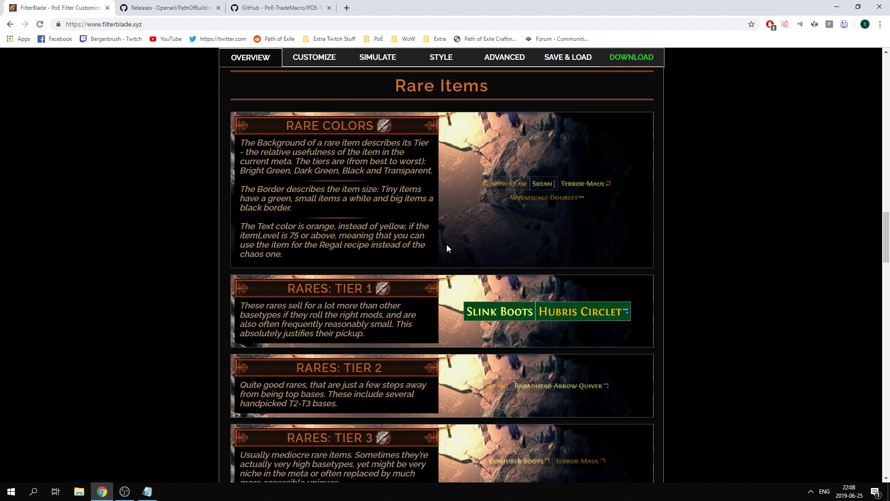
pyautogui.scroll(-1, 448, 248)
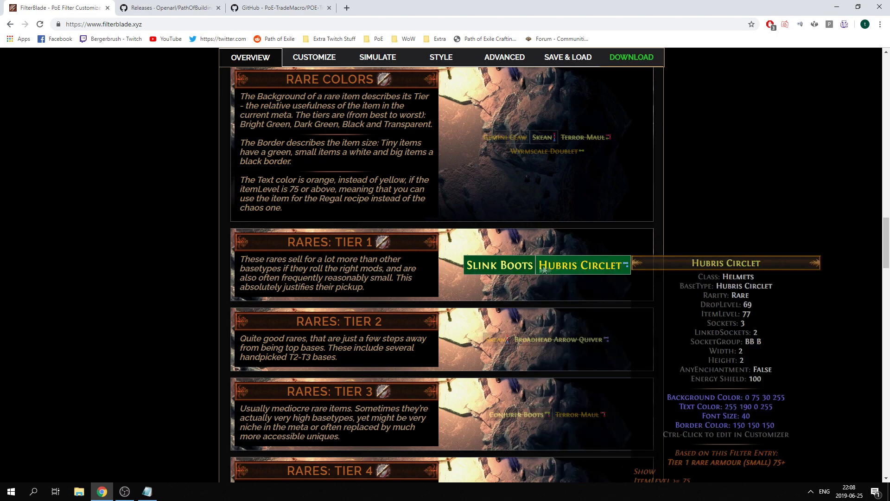
pyautogui.moveTo(568, 269)
pyautogui.scroll(-10, 491, 282)
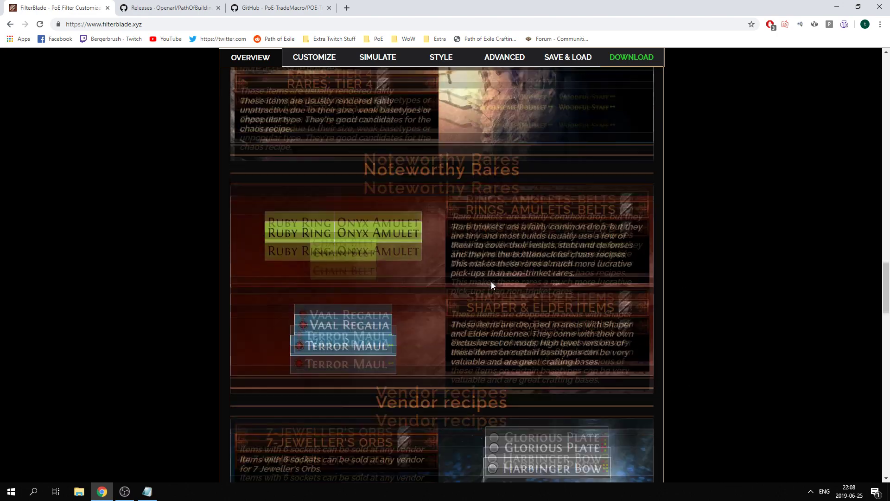
pyautogui.scroll(-2, 491, 281)
pyautogui.scroll(10, 466, 304)
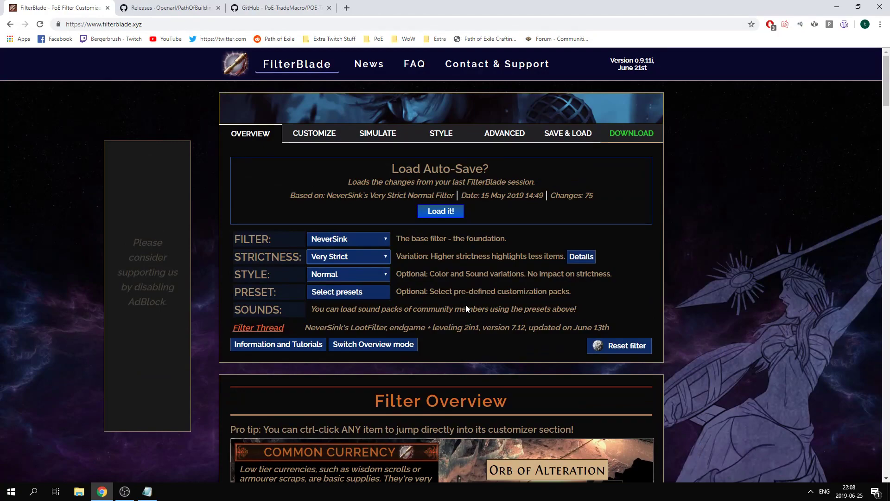
pyautogui.scroll(-3, 463, 305)
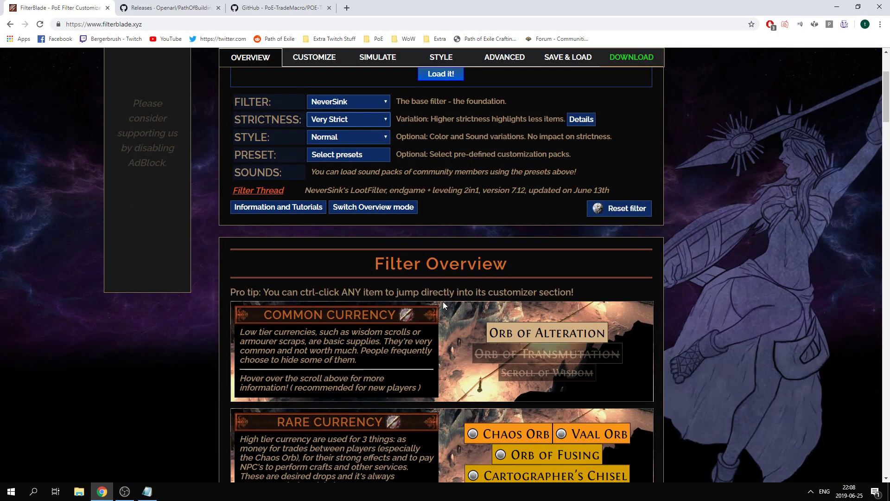
pyautogui.scroll(-2, 446, 310)
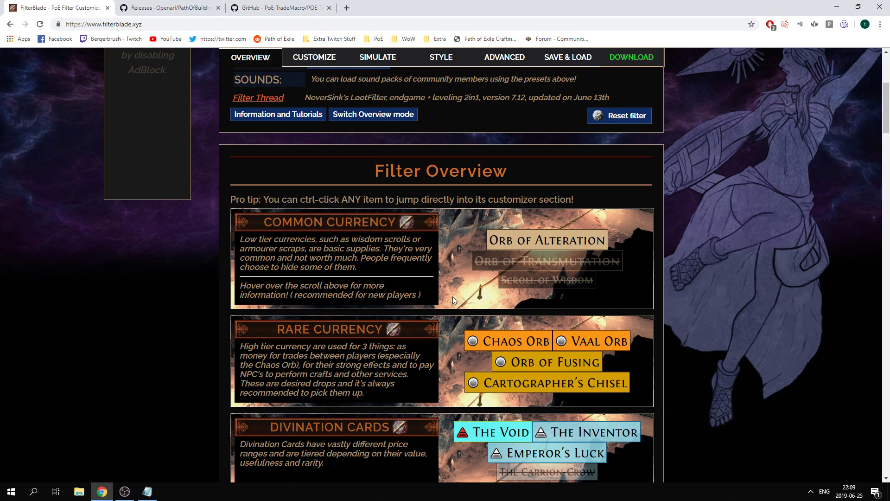
pyautogui.scroll(-3, 452, 296)
pyautogui.scroll(8, 453, 296)
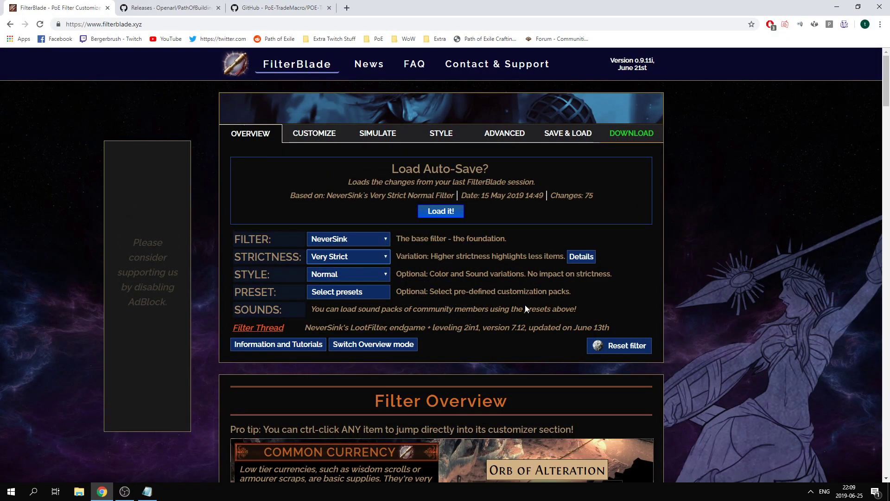
# Step: Choose Strict strictness, download the filter named EarlyLeague, and switch back to the game
pyautogui.click(363, 258)
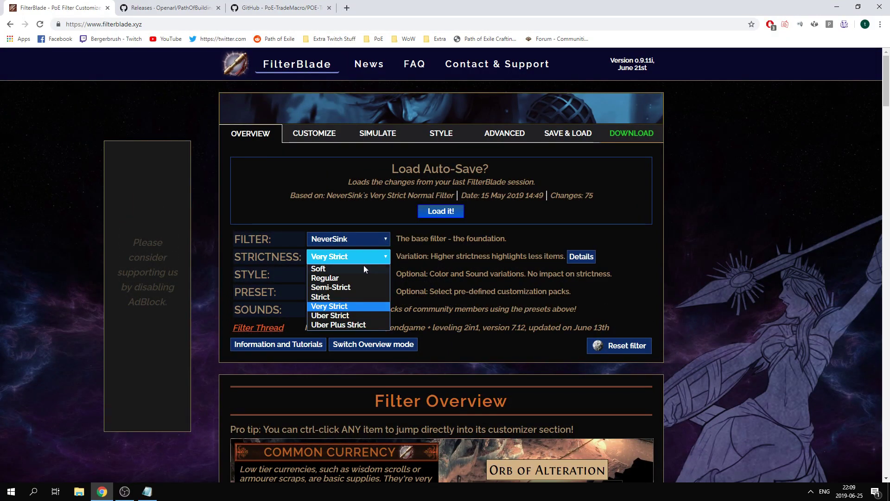
pyautogui.click(346, 298)
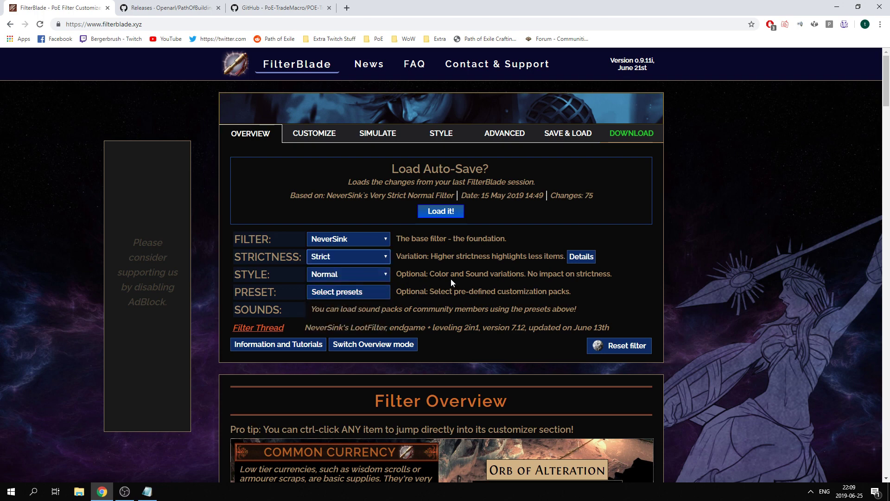
pyautogui.click(636, 139)
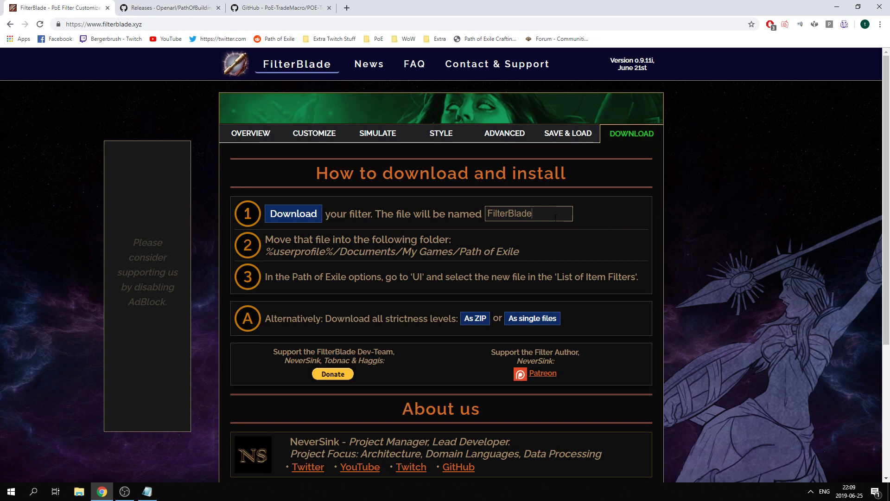
pyautogui.moveTo(533, 214); pyautogui.dragTo(489, 216)
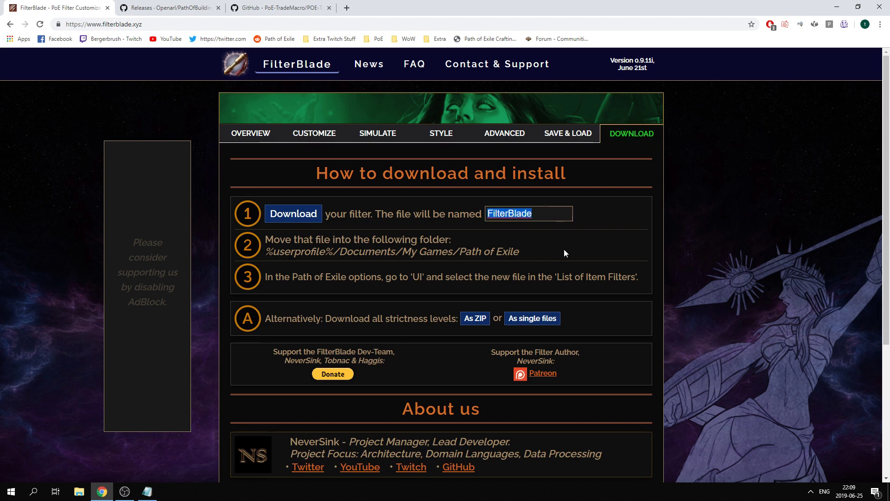
pyautogui.write('EarlyLeague')
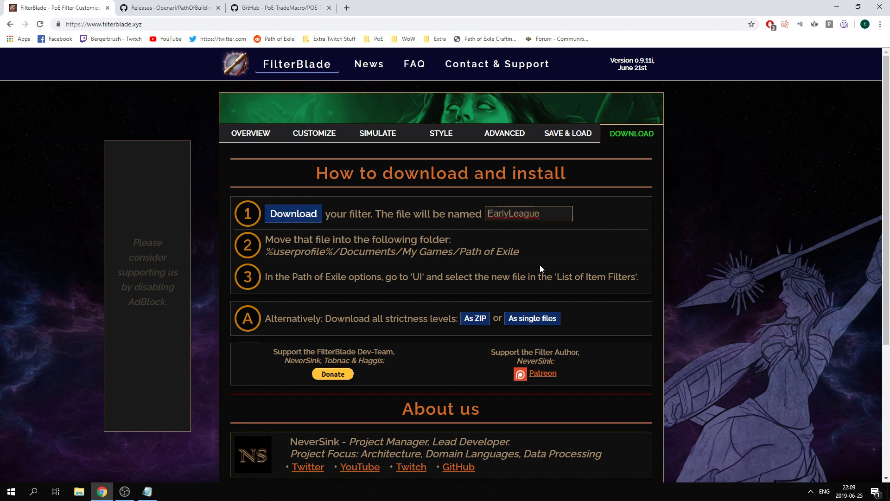
pyautogui.click(320, 217)
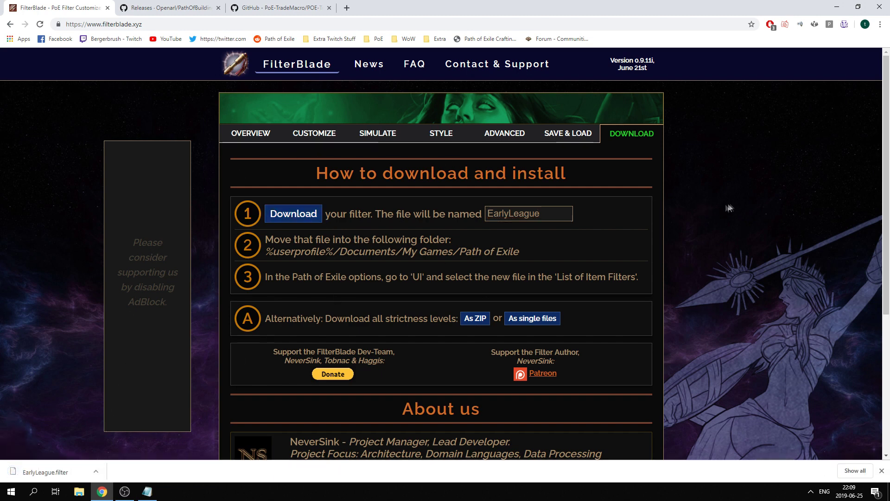
pyautogui.hotkey('alt', 'Tab')
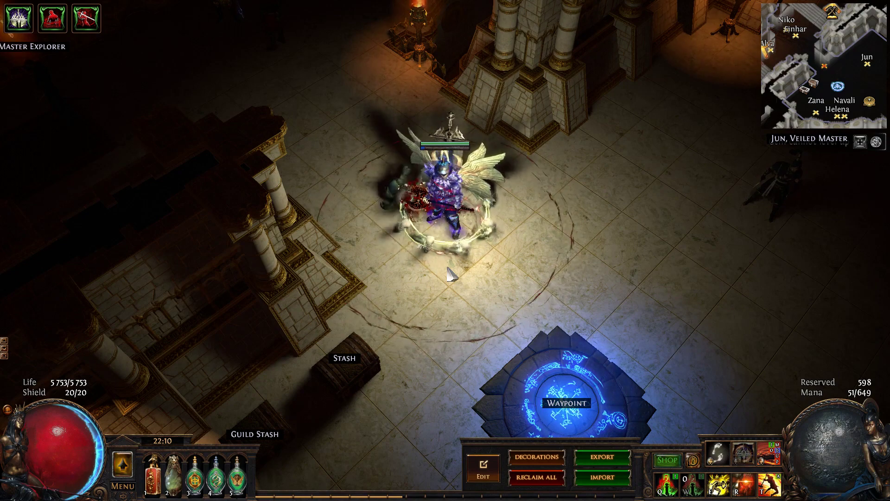
# Step: Reload the item filter, select LegionMid3 under Options > UI, and save the settings
pyautogui.press('Escape')
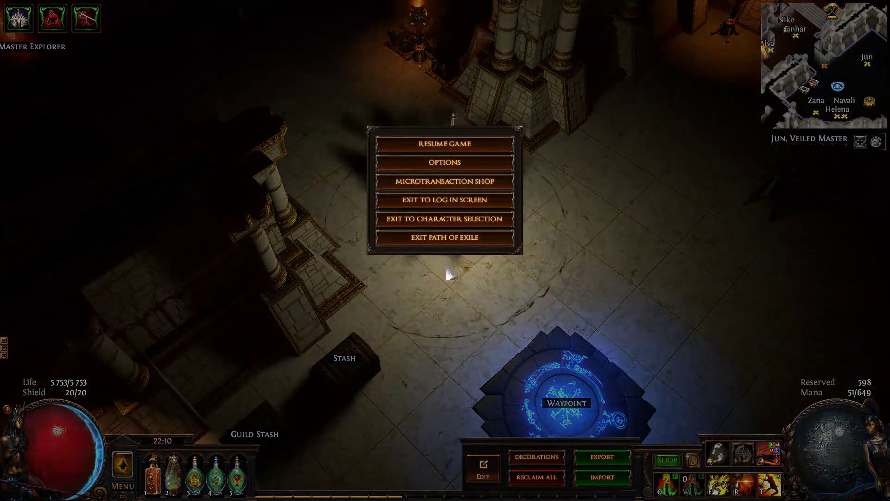
pyautogui.click(441, 163)
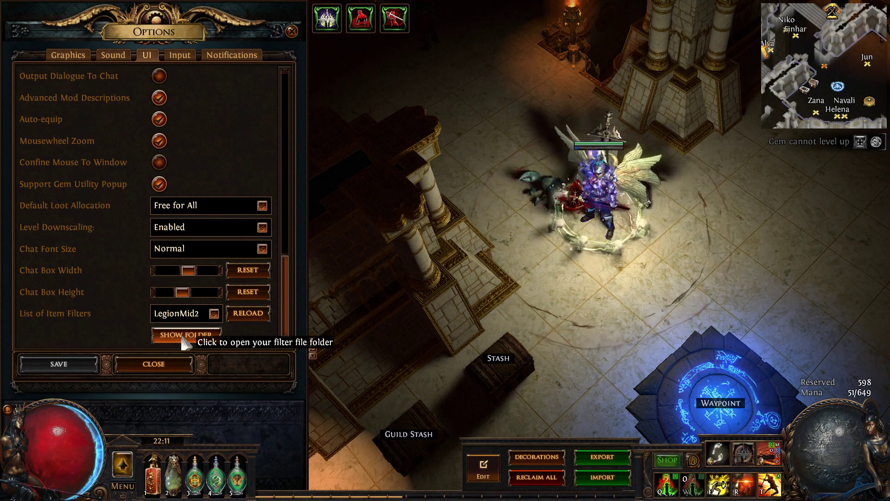
pyautogui.click(246, 315)
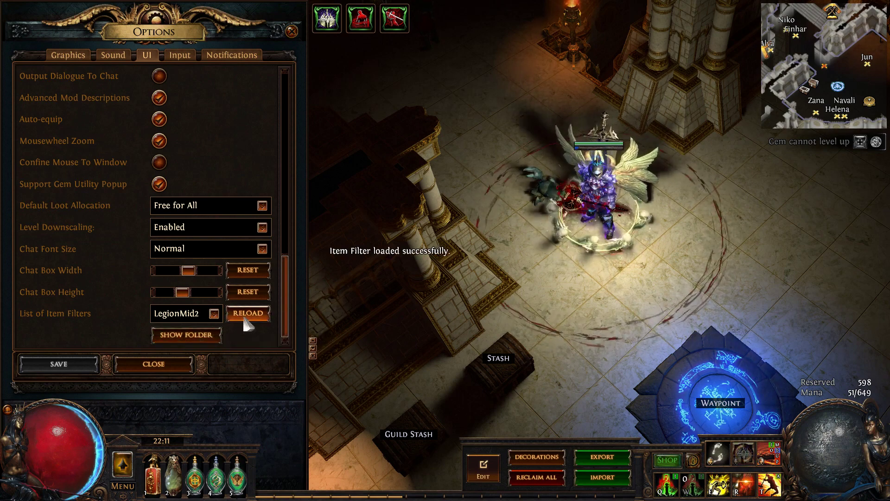
pyautogui.click(214, 313)
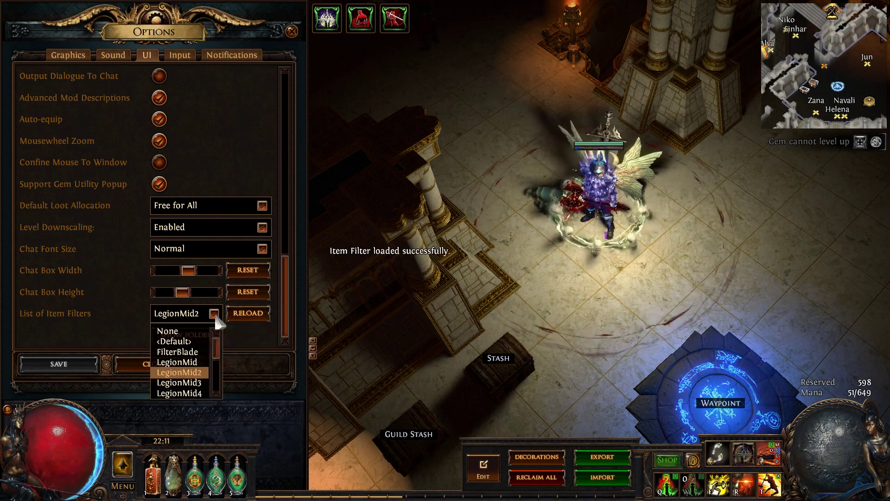
pyautogui.click(188, 383)
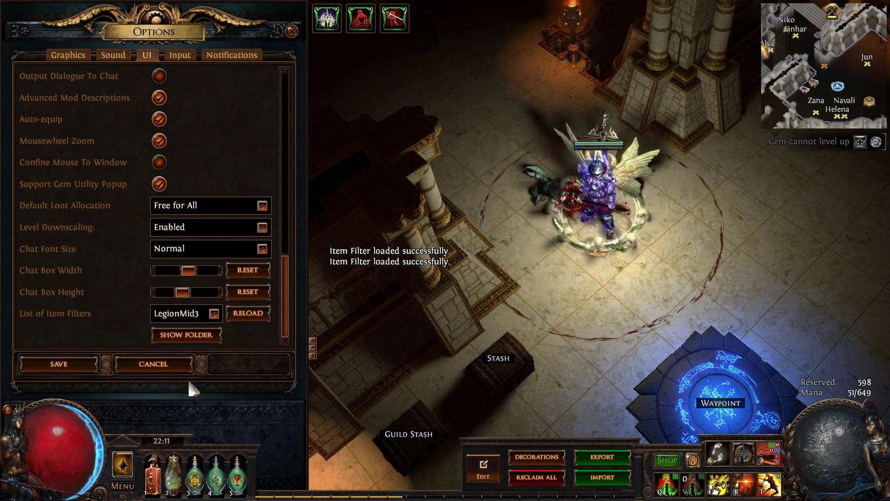
pyautogui.click(77, 363)
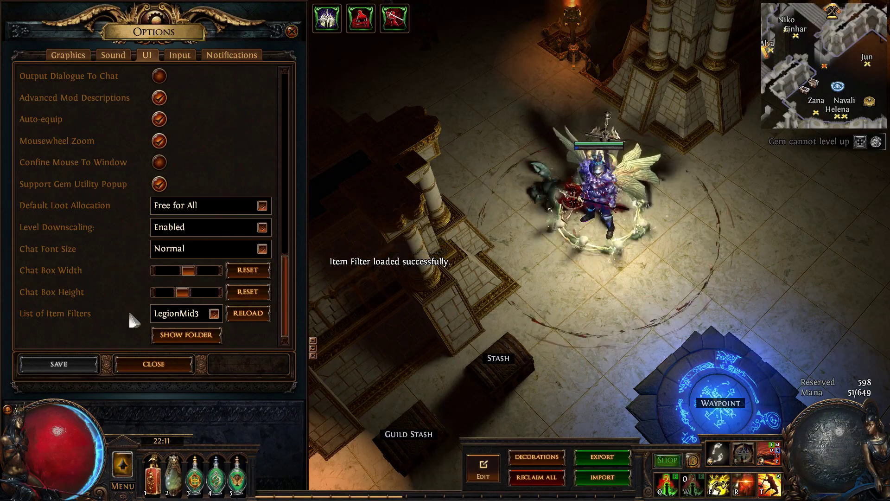
pyautogui.click(210, 312)
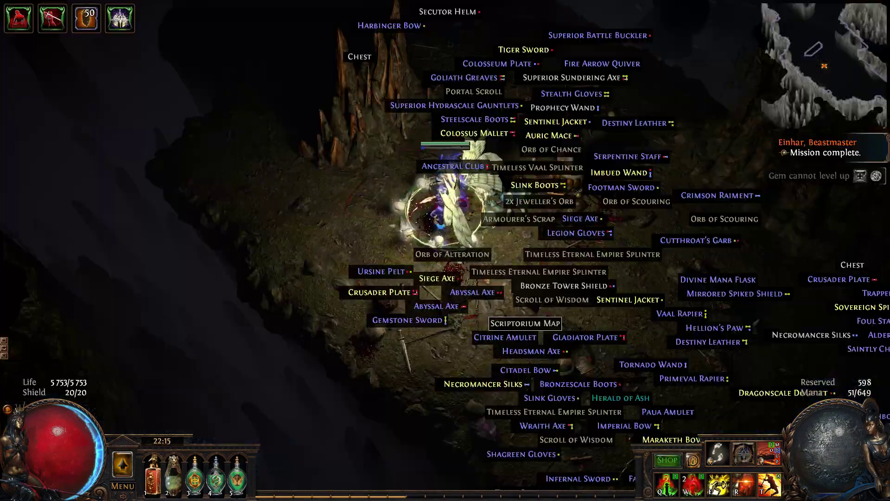
# Step: Select LegionMid2 as the item filter under Options > UI and close the options
pyautogui.moveTo(493, 226)
pyautogui.mouseDown()
pyautogui.moveTo(525, 187)
pyautogui.moveTo(301, 153)
pyautogui.moveTo(436, 329)
pyautogui.moveTo(431, 310)
pyautogui.moveTo(447, 254)
pyautogui.mouseUp()
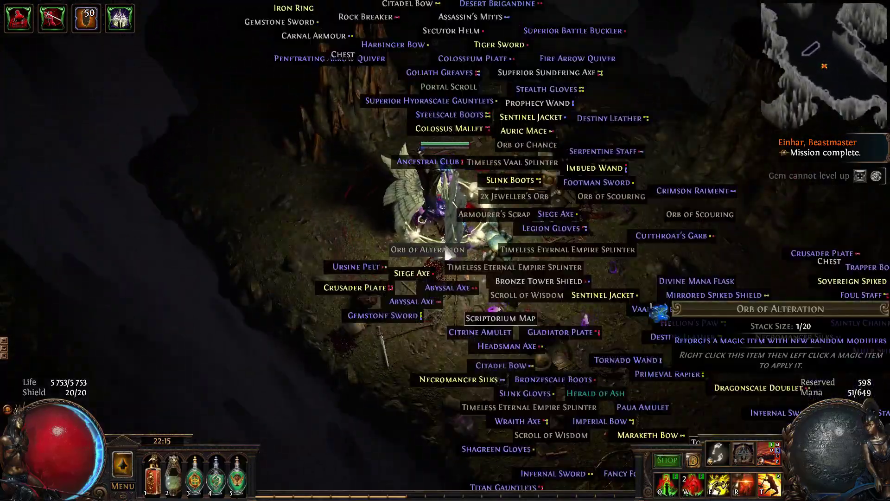
pyautogui.press('Escape')
pyautogui.click(417, 161)
pyautogui.click(206, 314)
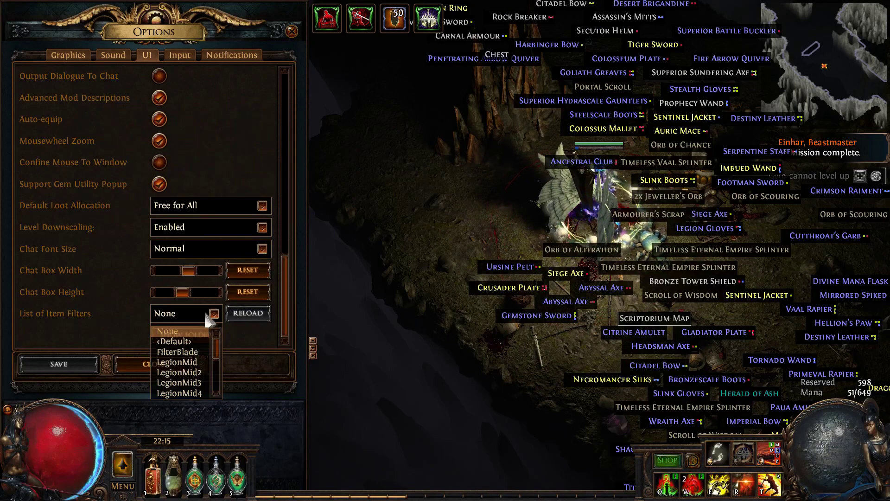
pyautogui.click(179, 372)
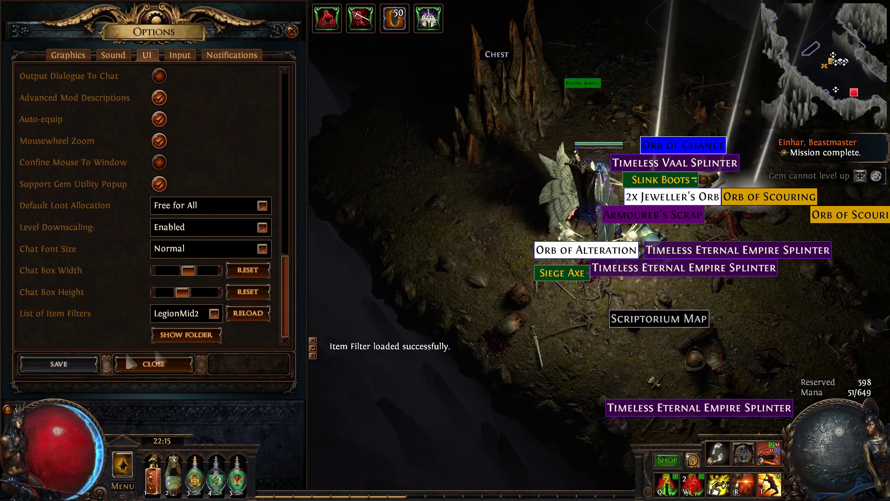
pyautogui.click(132, 361)
# Step: Walk the character back and forth across the loot to see the filtered labels
pyautogui.click(449, 318)
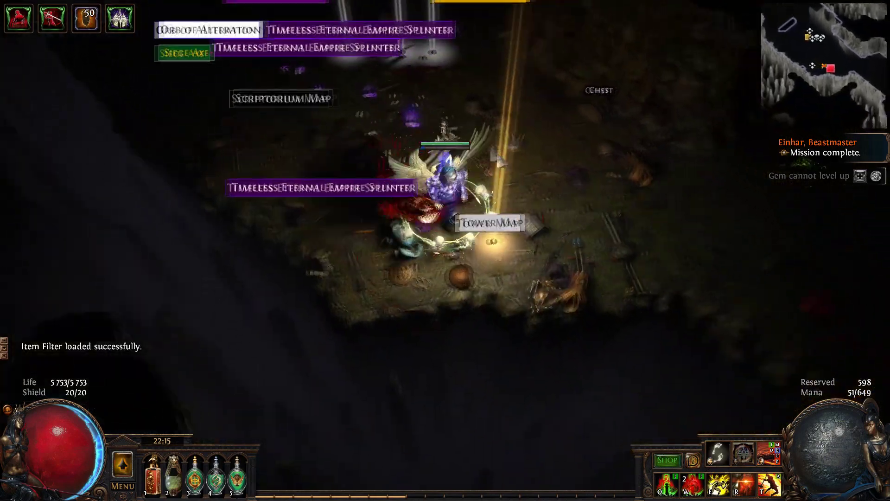
pyautogui.click(343, 85)
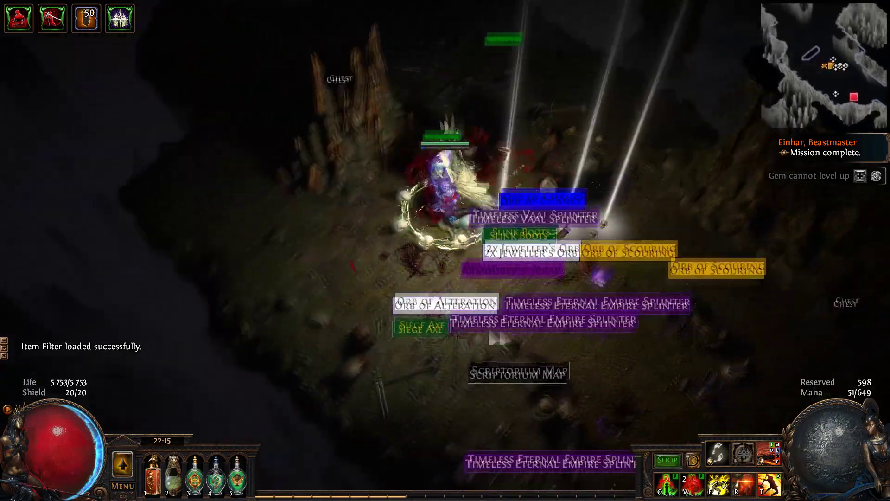
pyautogui.click(594, 267)
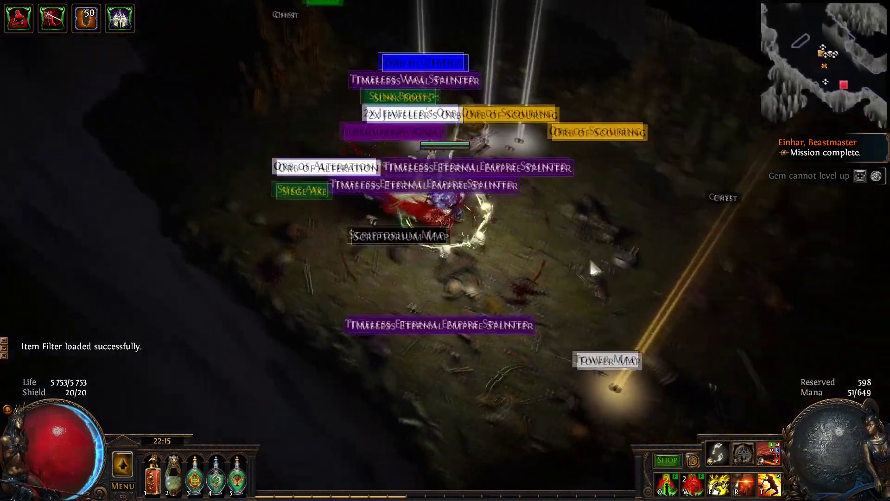
pyautogui.click(301, 198)
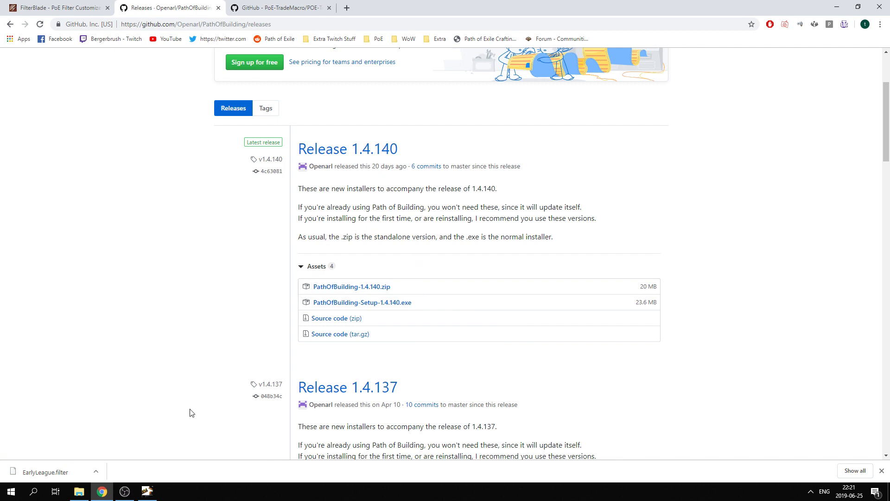
# Step: Switch to Path of Building and choose the Ranger class
pyautogui.click(147, 491)
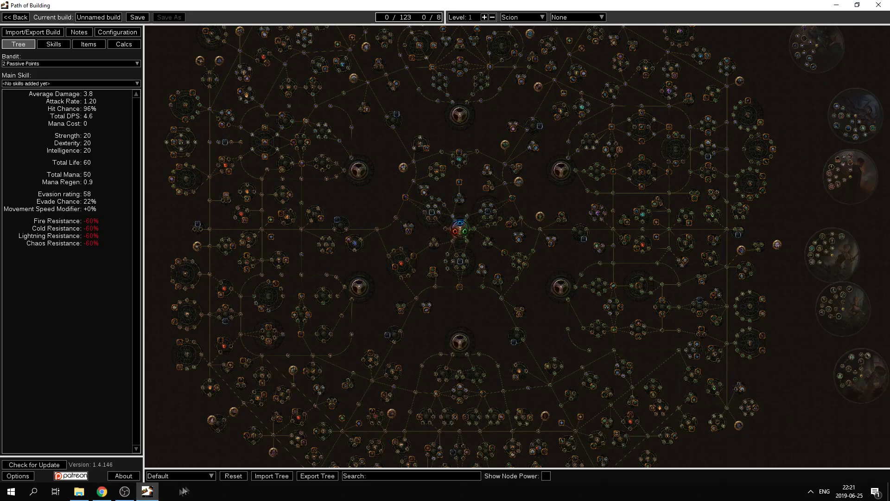
pyautogui.moveTo(472, 311); pyautogui.dragTo(449, 310)
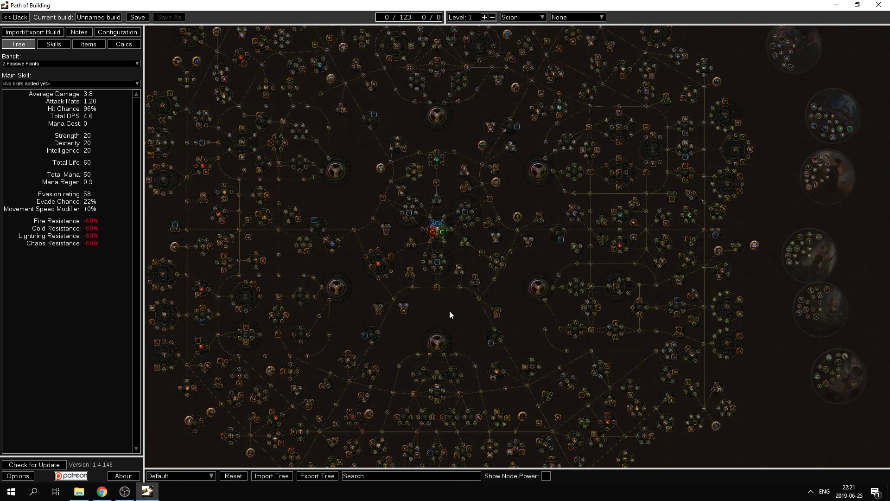
pyautogui.click(523, 18)
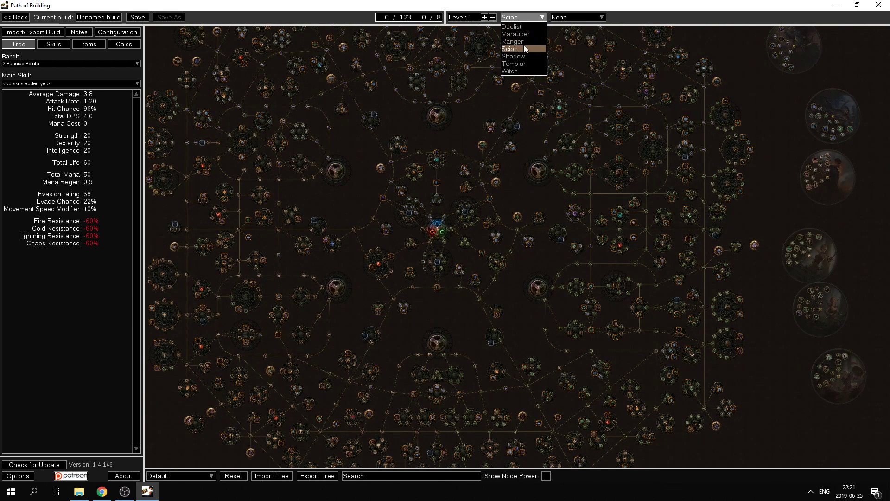
pyautogui.click(512, 41)
# Step: Allocate 11 passive points around the Ranger start, then go to Import/Export Build
pyautogui.scroll(4, 513, 337)
pyautogui.moveTo(544, 335); pyautogui.dragTo(444, 288)
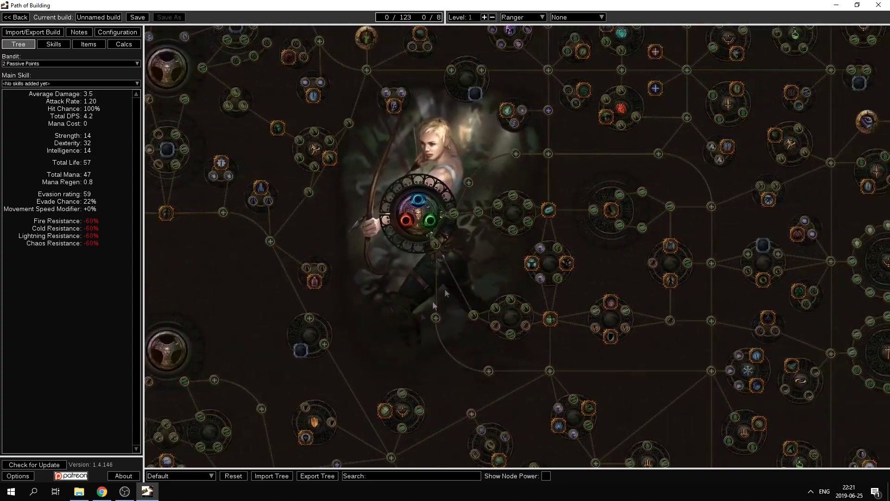
pyautogui.click(529, 222)
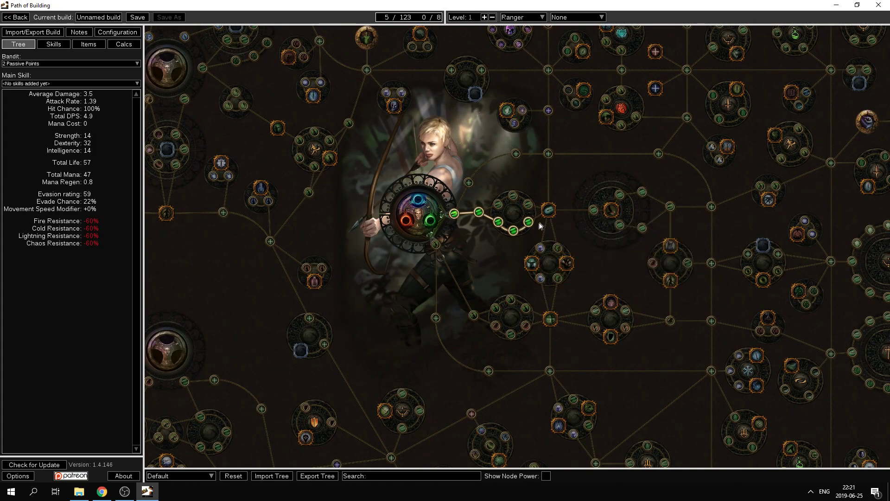
pyautogui.click(549, 210)
pyautogui.moveTo(571, 242); pyautogui.dragTo(541, 246)
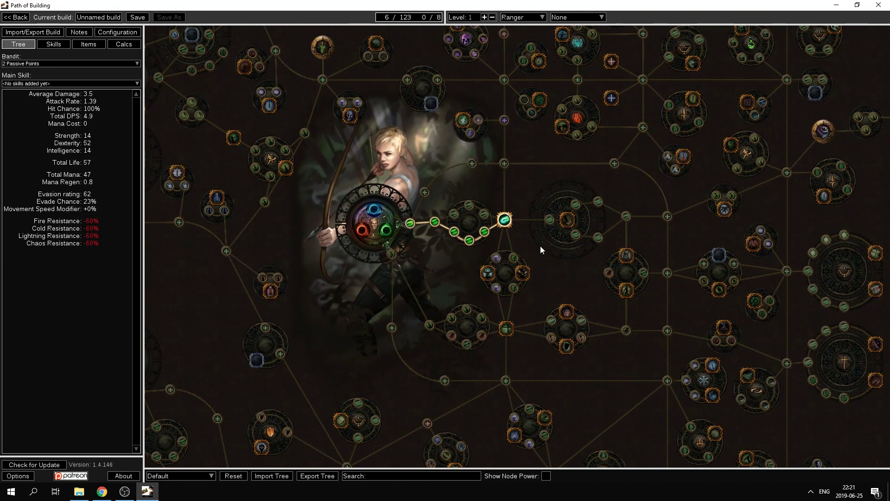
pyautogui.click(392, 254)
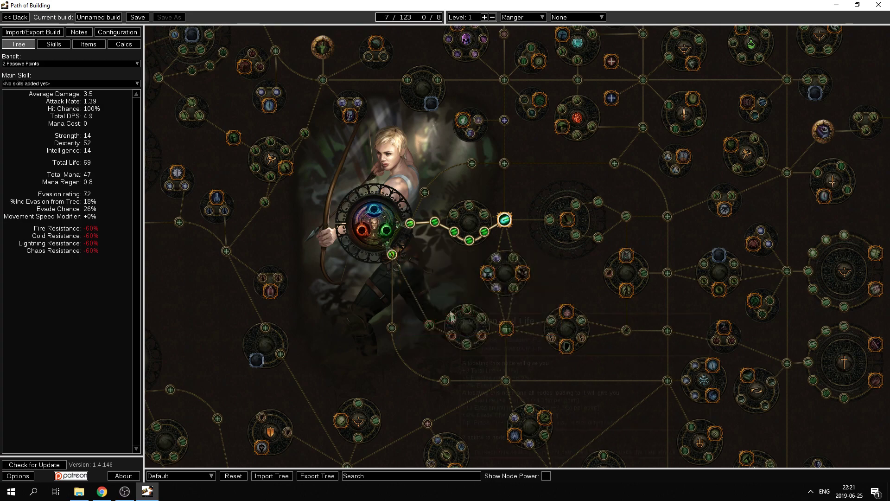
pyautogui.click(483, 318)
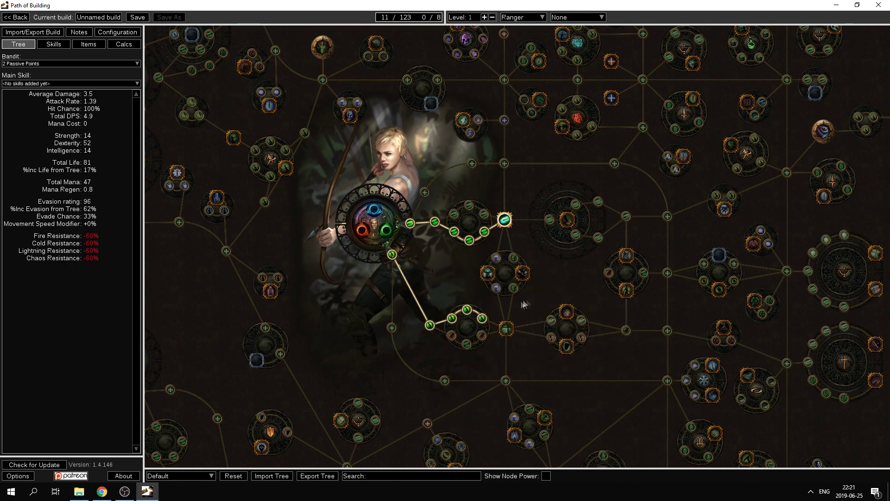
pyautogui.scroll(-3, 524, 303)
pyautogui.moveTo(399, 300); pyautogui.dragTo(515, 313)
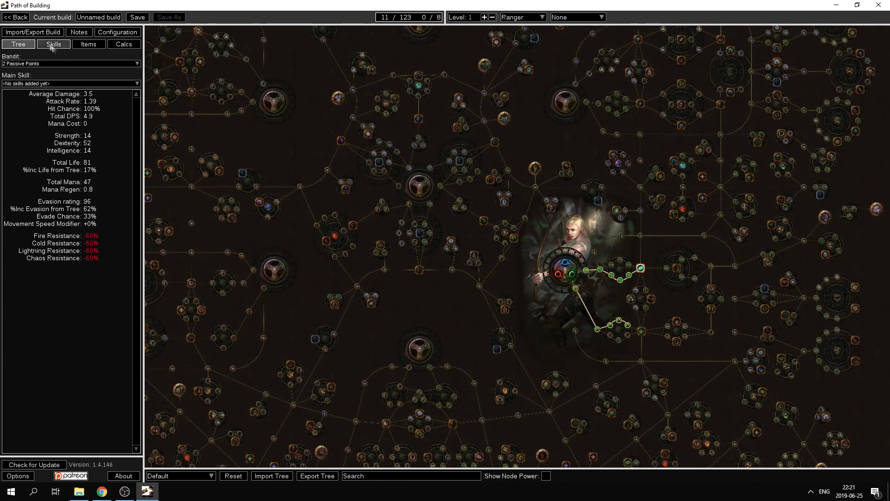
pyautogui.click(40, 30)
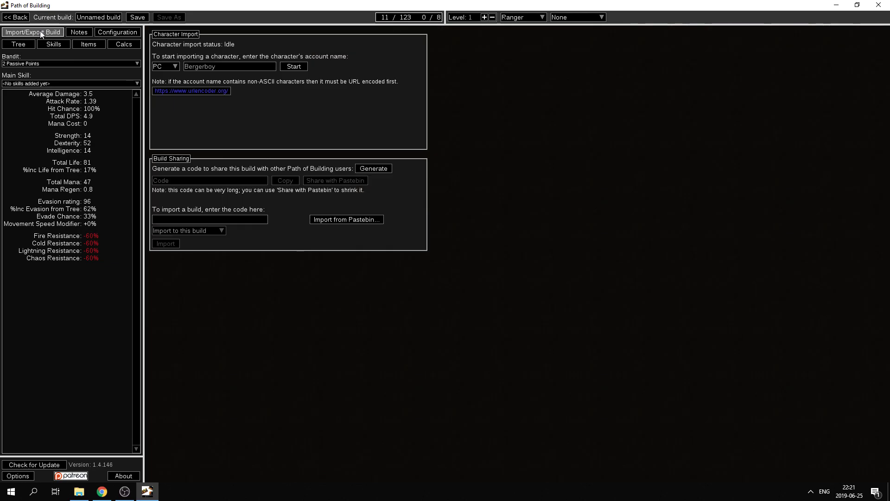
# Step: Import the level 94 Legion Slayer's passive tree, jewels, items and skills, overwriting the current tree
pyautogui.click(299, 66)
pyautogui.click(241, 76)
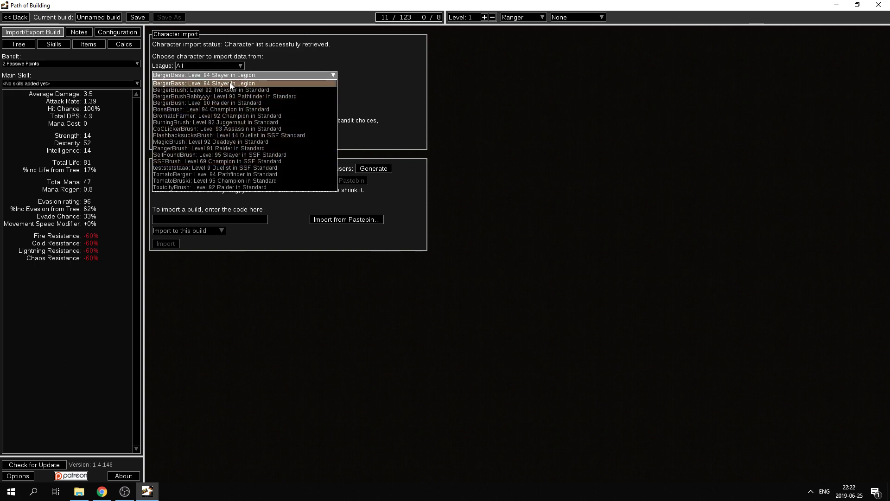
pyautogui.click(229, 83)
pyautogui.click(214, 90)
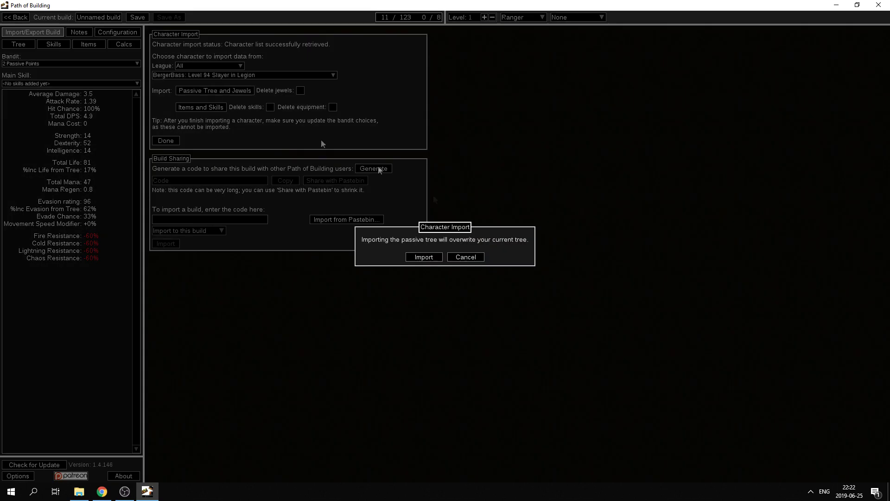
pyautogui.click(429, 257)
pyautogui.click(200, 107)
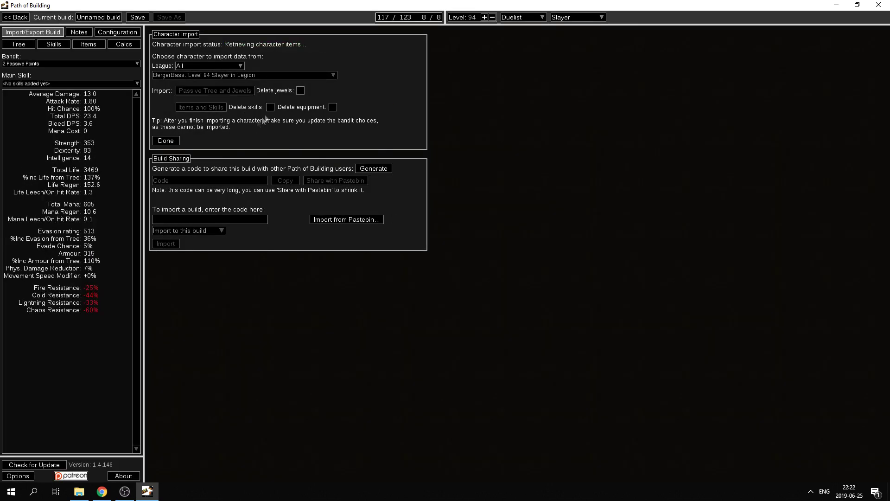
pyautogui.click(166, 141)
# Step: Review the imported build's Items and Skills, then recentre its passive tree
pyautogui.click(89, 44)
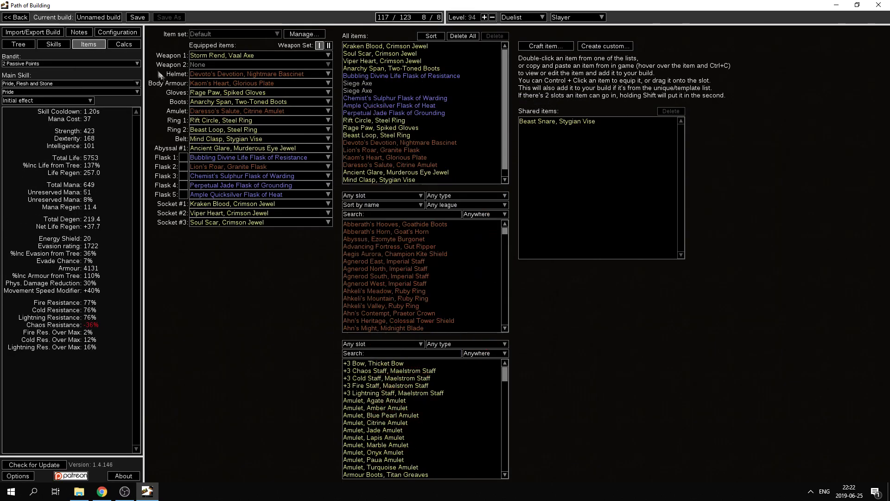
pyautogui.click(53, 44)
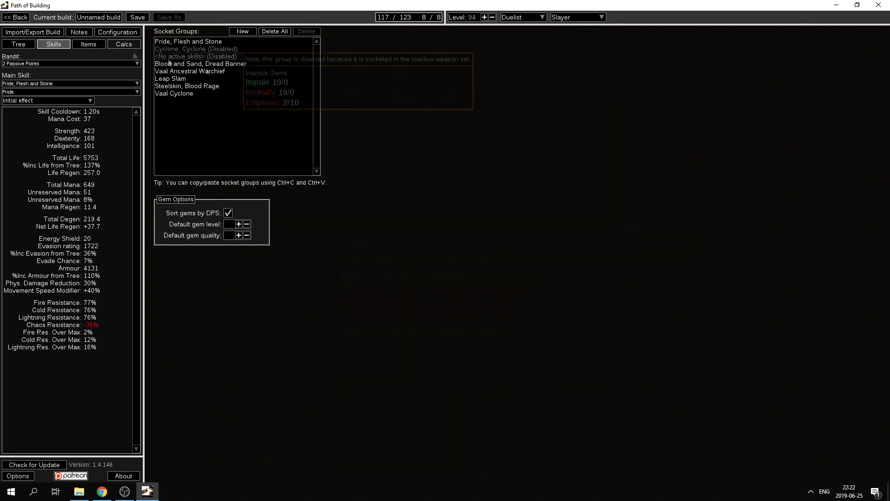
pyautogui.click(23, 45)
pyautogui.moveTo(458, 301); pyautogui.dragTo(482, 196)
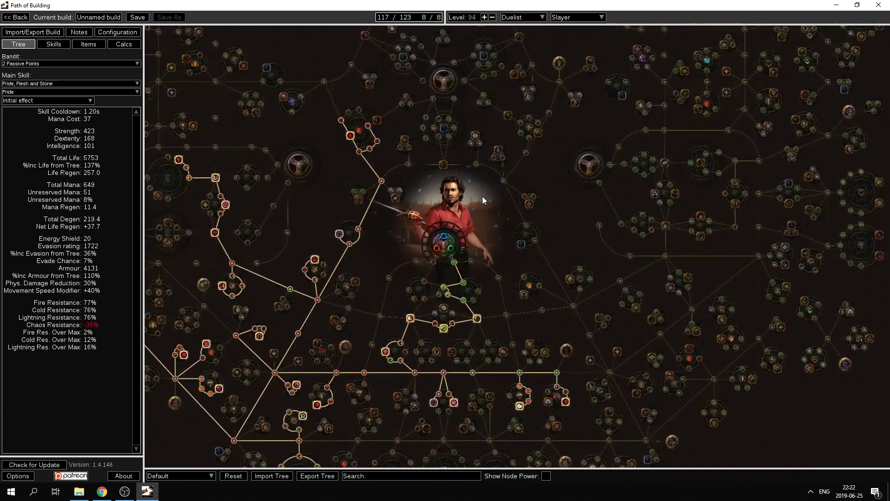
pyautogui.click(42, 32)
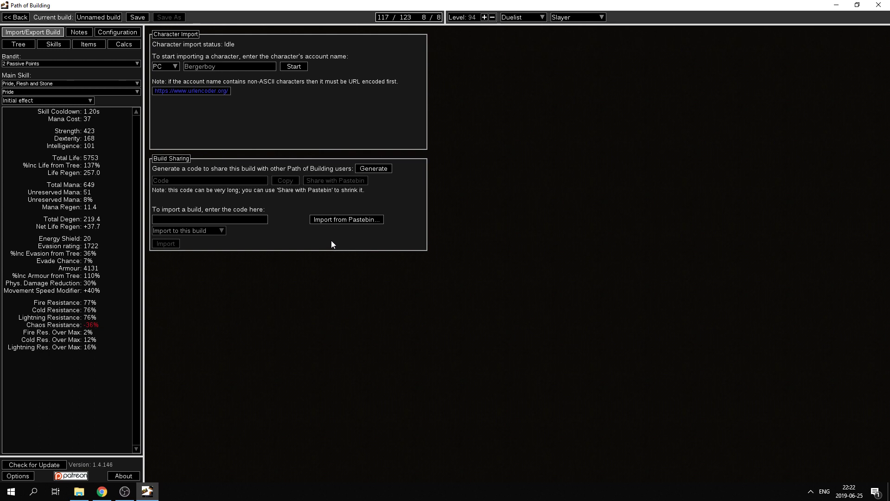
# Step: Paste the Cyclone Slayer's Pastebin link and import it as a new build
pyautogui.click(345, 221)
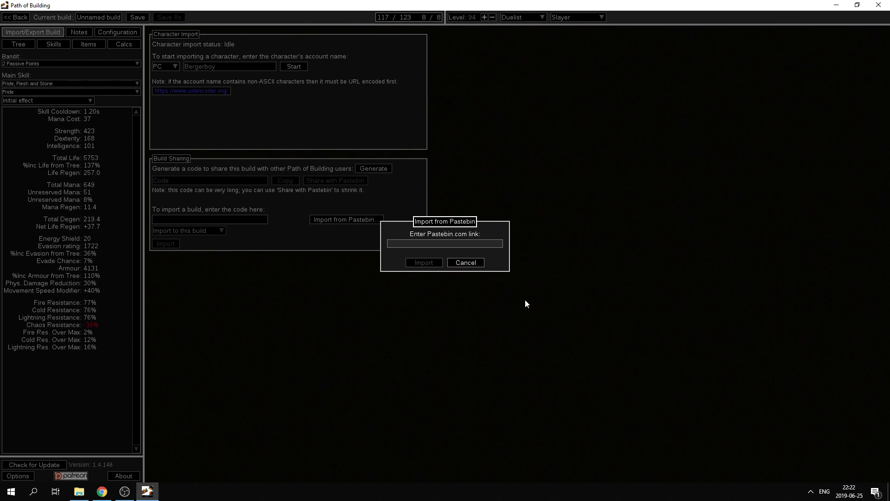
pyautogui.write('https://pastebin.com/DQUXKVQA')
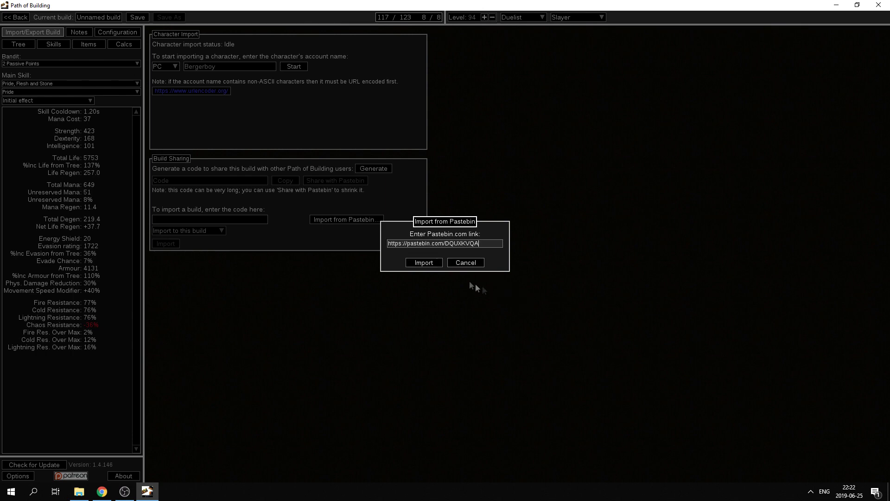
pyautogui.click(424, 262)
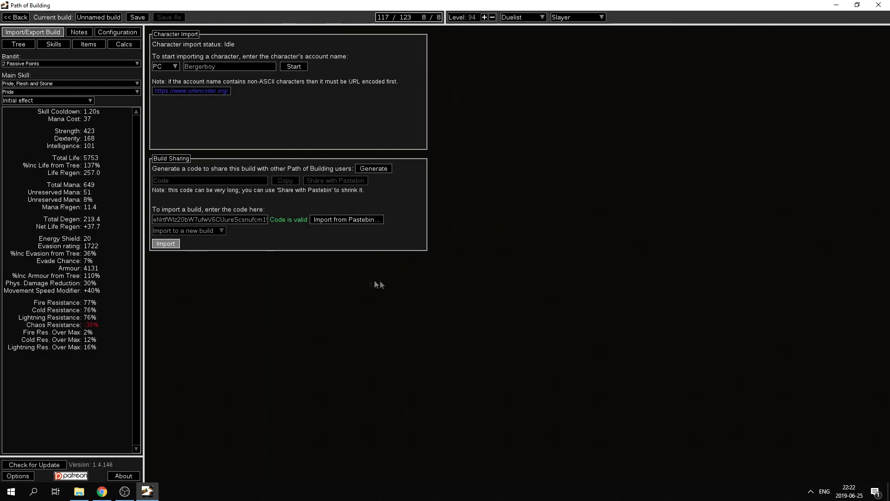
pyautogui.press('Return')
# Step: Look over the imported build's passive tree, items and skill gems
pyautogui.moveTo(503, 184); pyautogui.dragTo(458, 224)
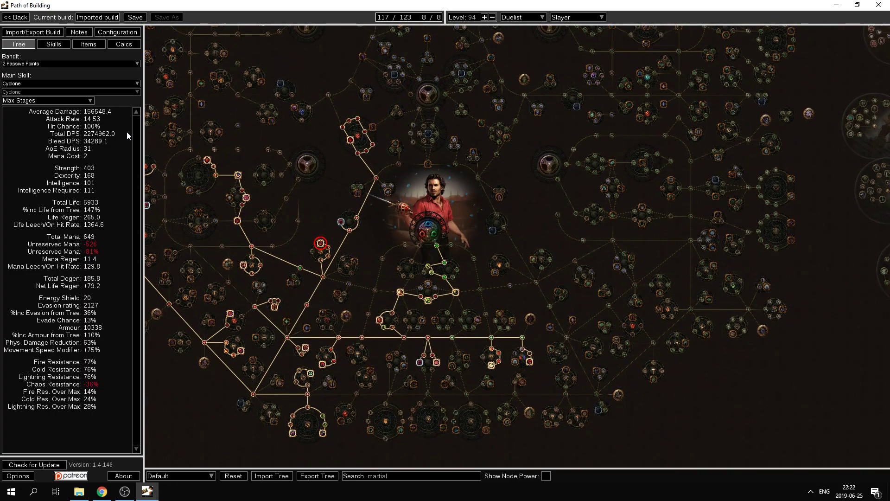
pyautogui.moveTo(396, 241); pyautogui.dragTo(376, 212)
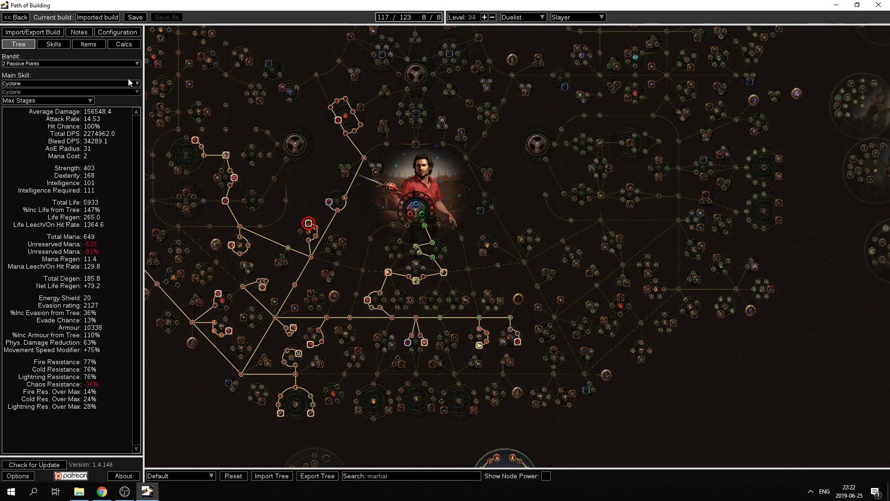
pyautogui.click(88, 43)
pyautogui.click(53, 44)
pyautogui.click(19, 44)
pyautogui.moveTo(362, 227)
pyautogui.mouseDown()
pyautogui.moveTo(341, 221)
pyautogui.moveTo(369, 227)
pyautogui.mouseUp()
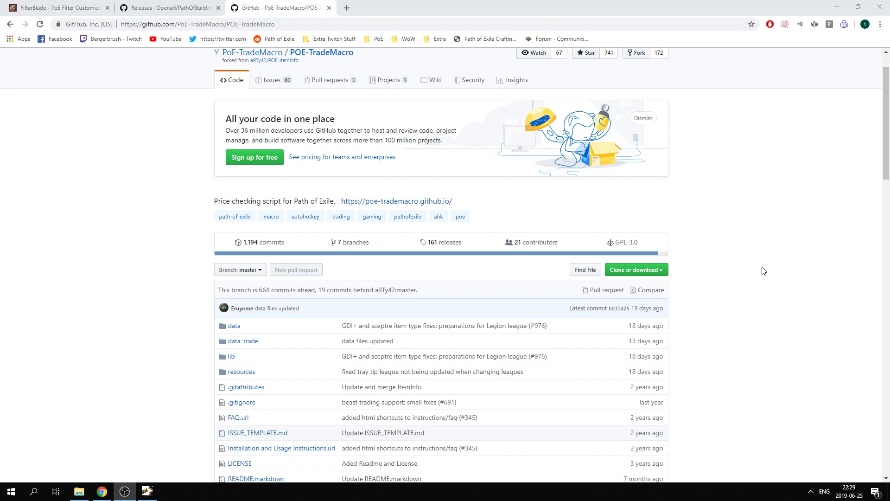
# Step: Scroll down to the README's warning and Usage instructions, highlighting the steps while reading
pyautogui.scroll(-12, 751, 291)
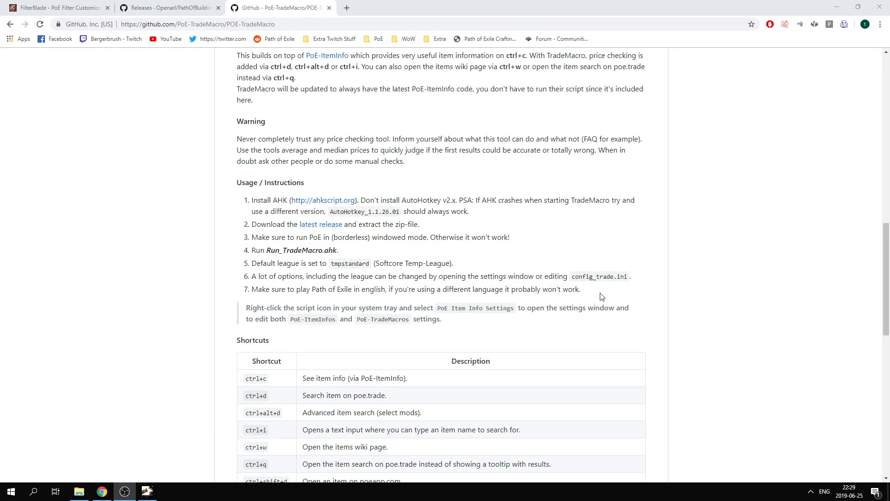
pyautogui.moveTo(601, 296); pyautogui.dragTo(300, 224)
pyautogui.click(550, 238)
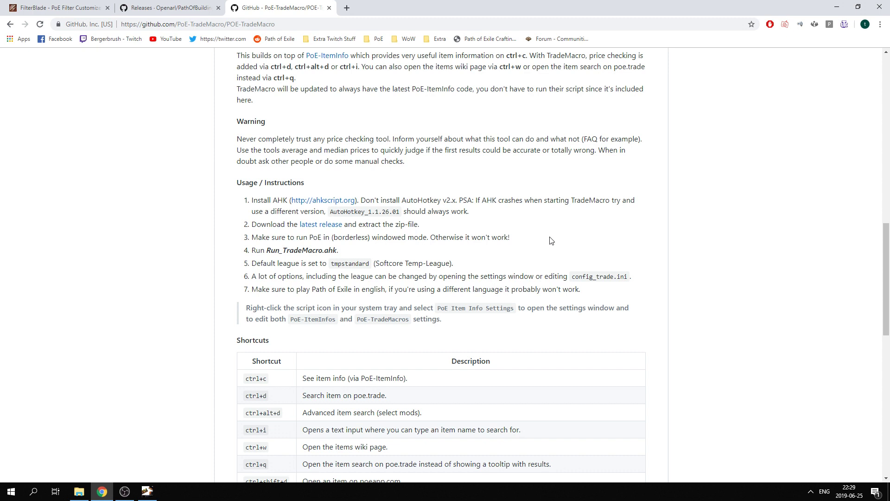
pyautogui.scroll(-4, 551, 241)
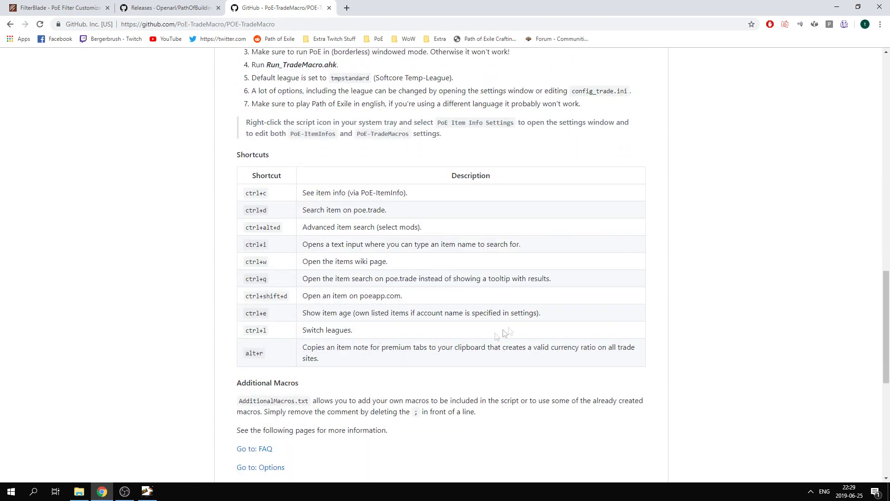
# Step: Highlight the ctrl+d, ctrl+alt+d and ctrl+l shortcut rows, then return to the game
pyautogui.moveTo(588, 360); pyautogui.dragTo(587, 191)
pyautogui.click(588, 244)
pyautogui.moveTo(278, 213); pyautogui.dragTo(248, 228)
pyautogui.click(284, 230)
pyautogui.moveTo(353, 330); pyautogui.dragTo(301, 330)
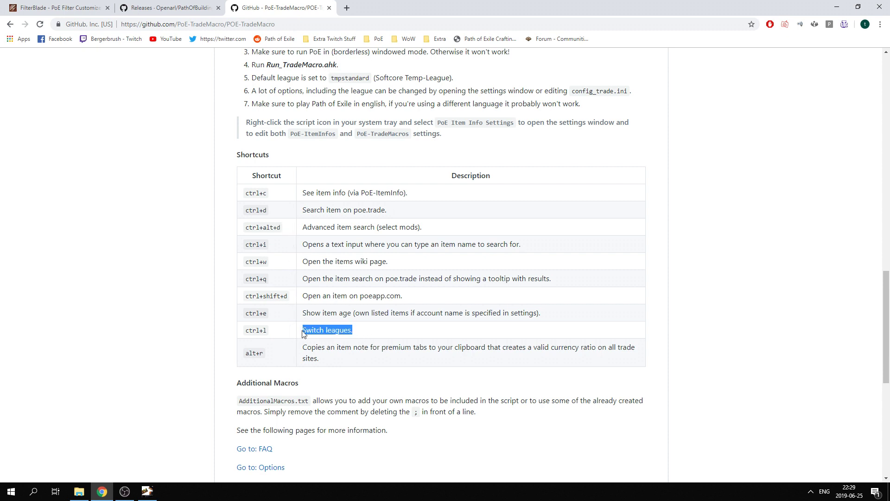
pyautogui.click(365, 334)
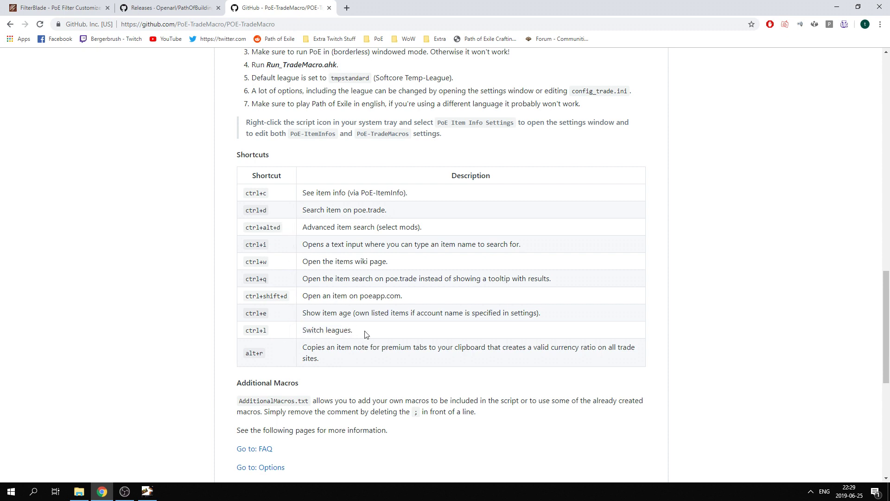
pyautogui.doubleClick(275, 332)
pyautogui.click(276, 333)
pyautogui.hotkey('alt', 'Tab')
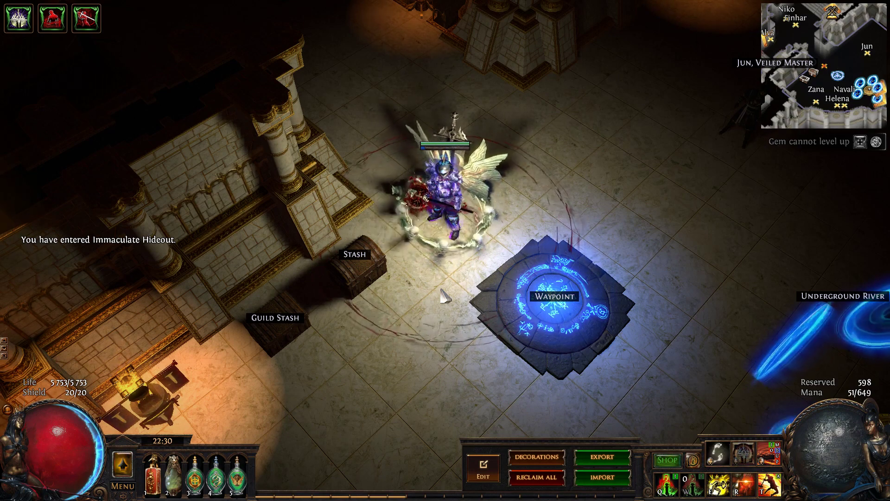
# Step: Open the inventory, price-check Starkonja's Head with Ctrl+D, and hold Alt for mod ranges
pyautogui.press('i')
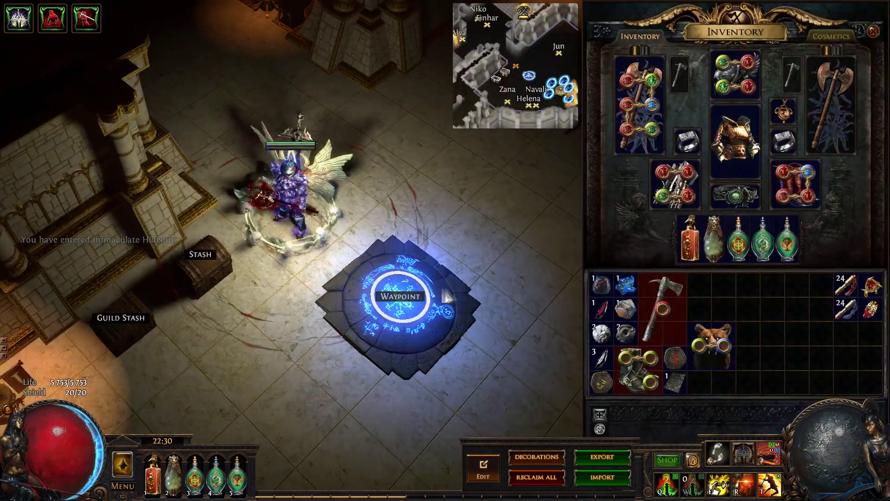
pyautogui.moveTo(718, 347)
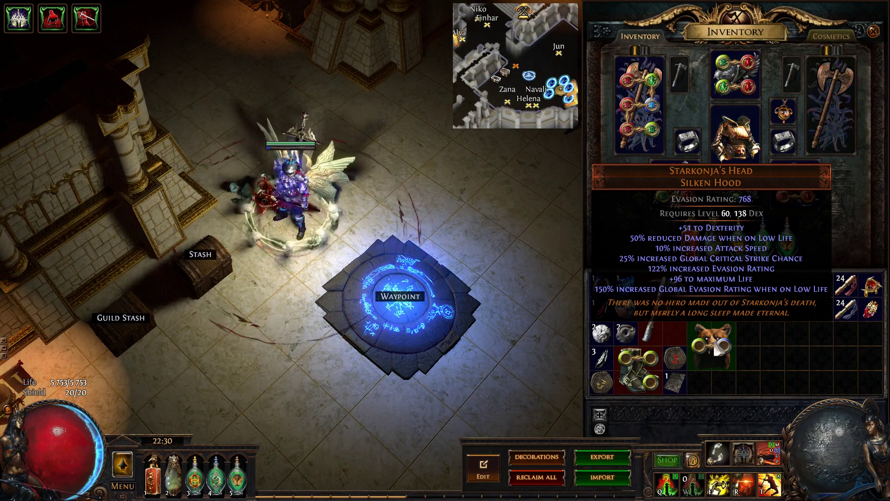
pyautogui.hotkey('ctrl', 'd')
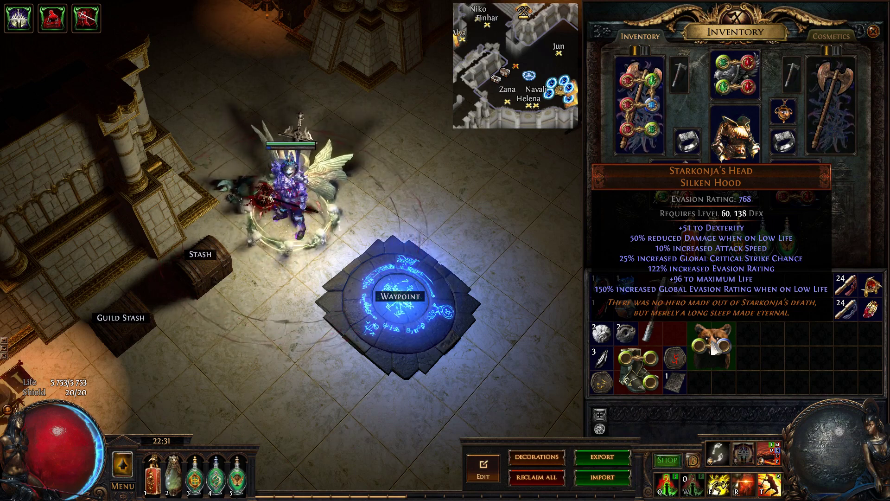
pyautogui.press('alt')
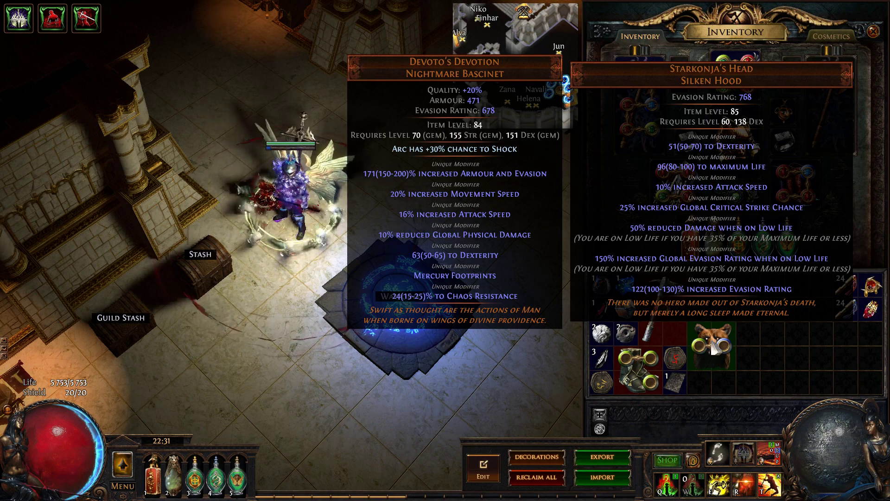
# Step: Get the poeprices estimate for the equipped Storm Rend Vaal Axe (8.55–12.82 exalt), then close it
pyautogui.moveTo(662, 195)
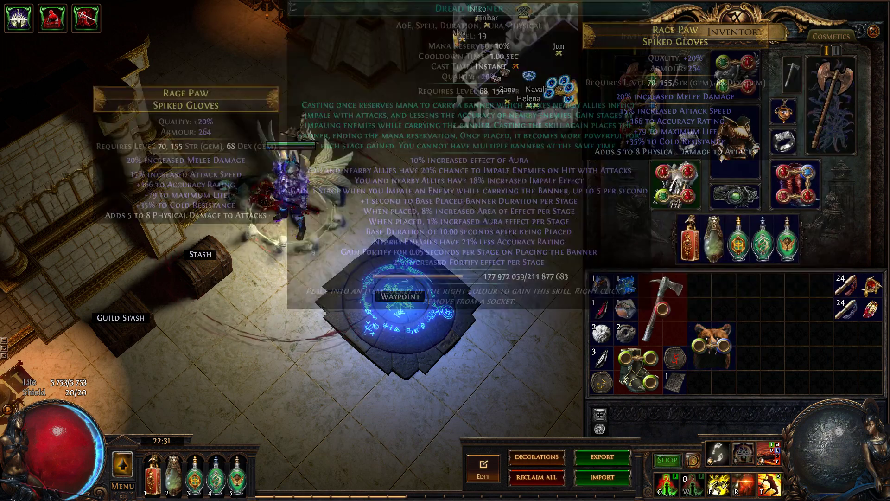
pyautogui.moveTo(638, 142)
pyautogui.hotkey('ctrl', 'd')
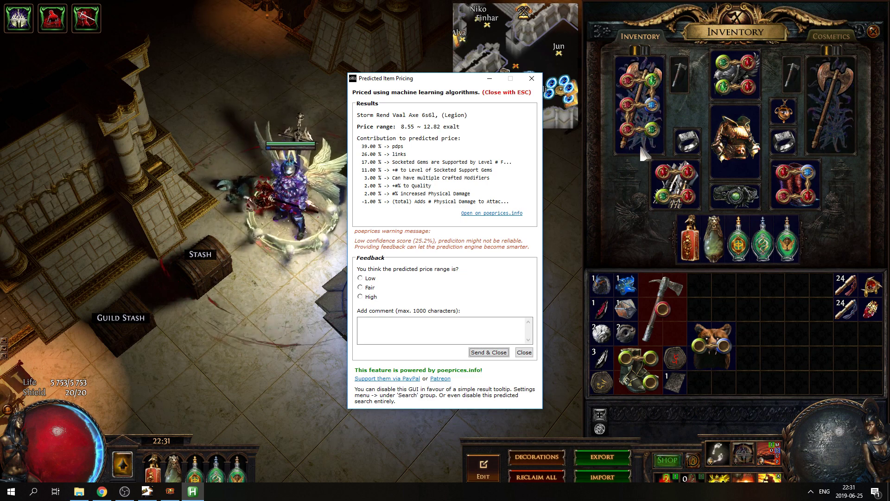
pyautogui.press('Escape')
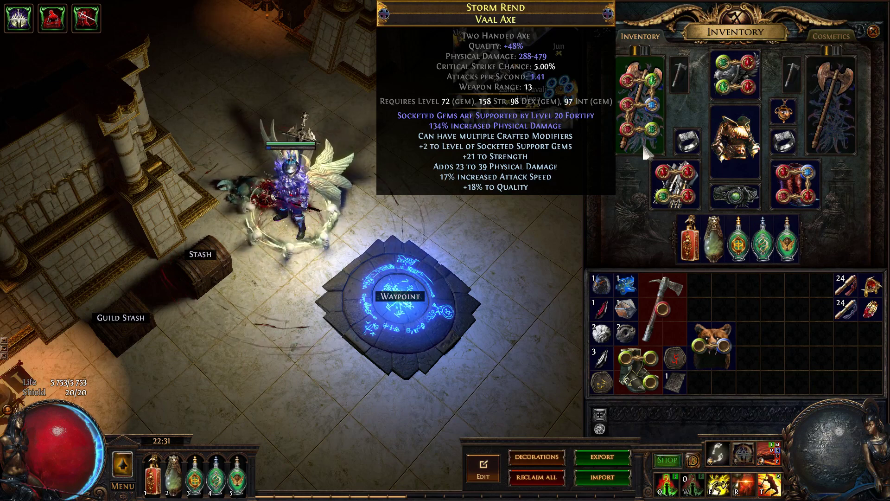
# Step: Search poe.trade for axes sharing Storm Rend's Fortify and added physical damage mods
pyautogui.hotkey('alt', 'a')
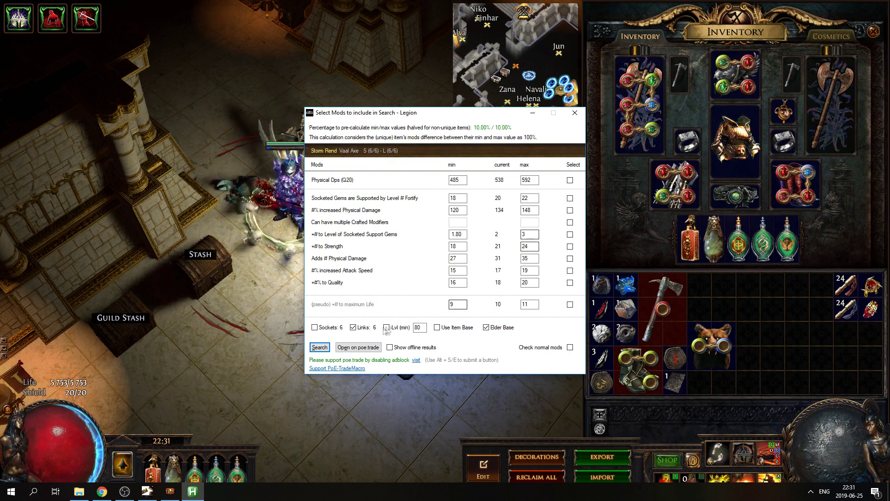
pyautogui.click(570, 198)
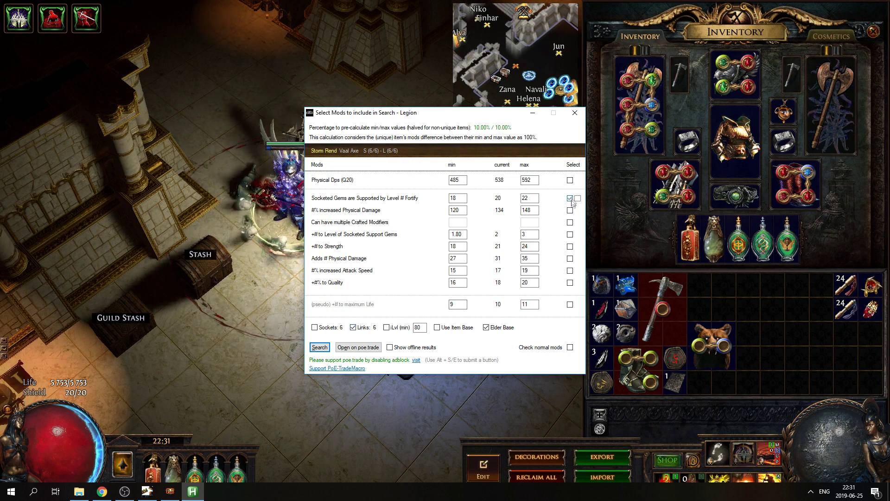
pyautogui.click(569, 259)
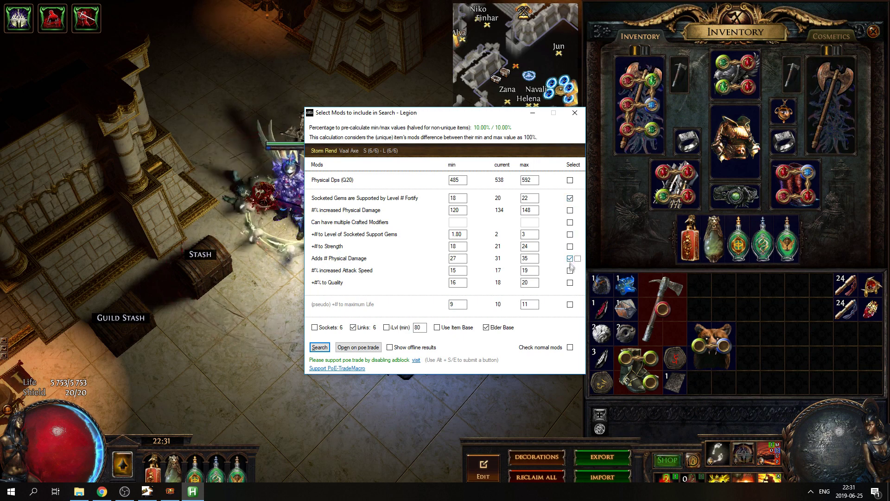
pyautogui.click(366, 348)
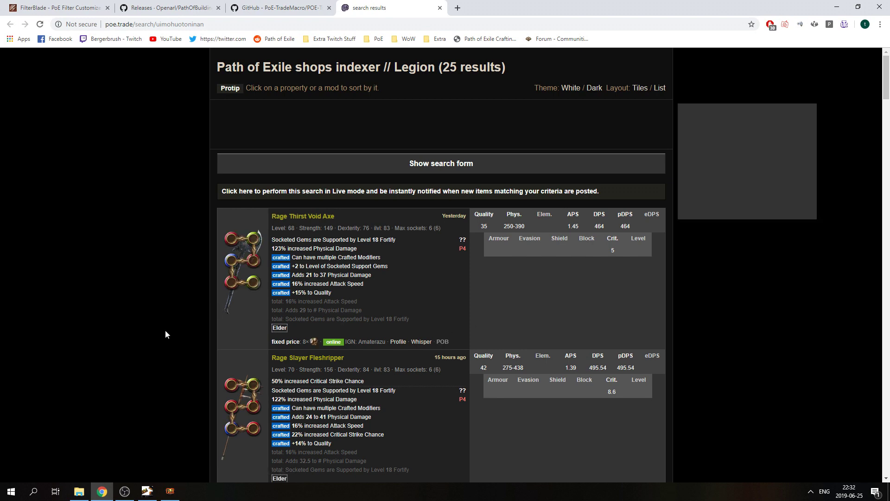
# Step: Scroll the 25 Legion results, including Rage Thirst, Rage Slayer and Brimstone Roar axes
pyautogui.scroll(-1, 165, 329)
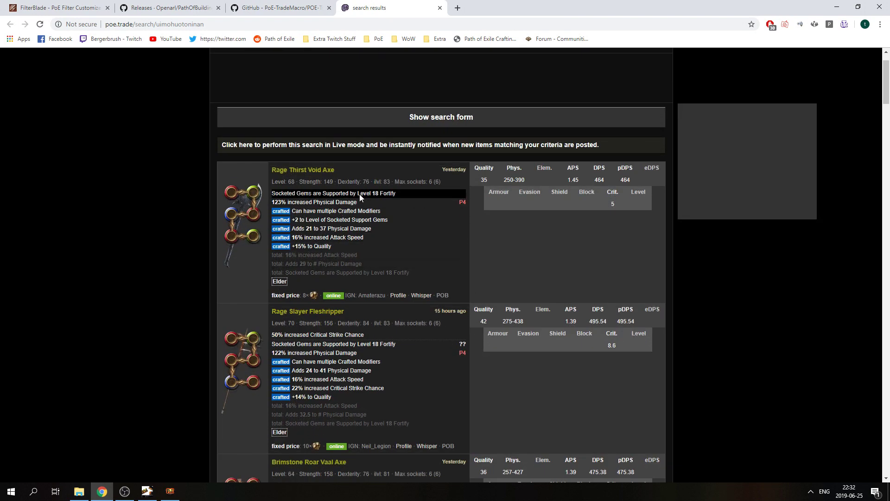
pyautogui.scroll(-1, 174, 309)
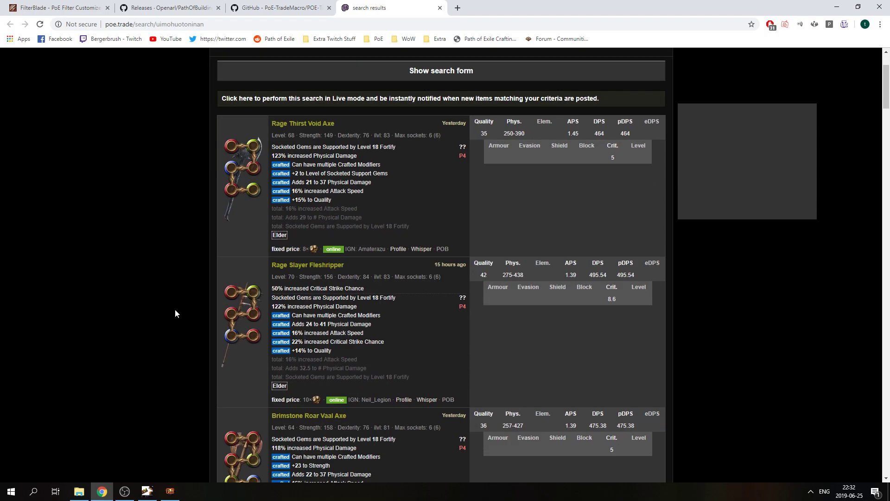